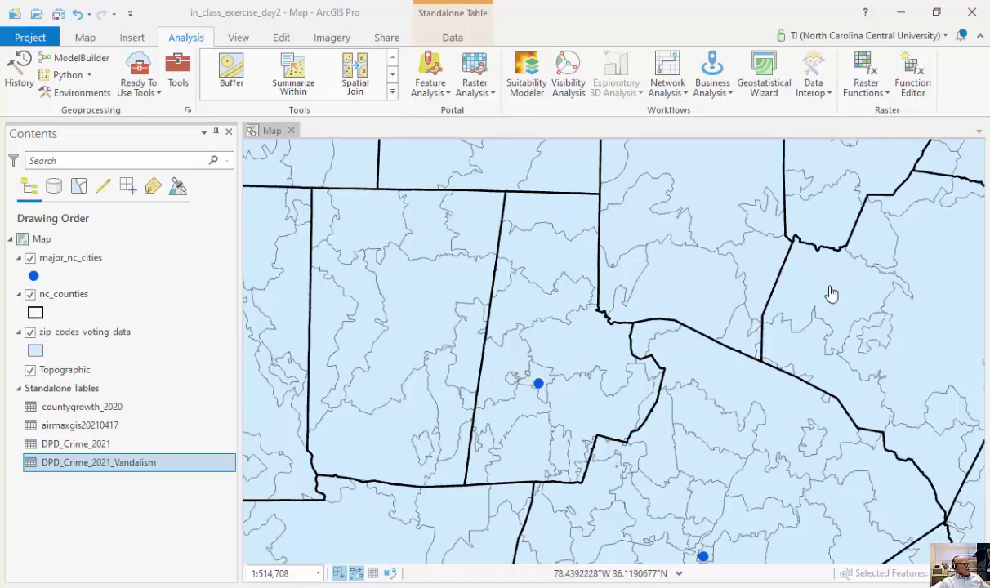
- Open the DPD_Crime_2021 attribute table, clear its selected records and scroll across the columns
right_click(92, 451)
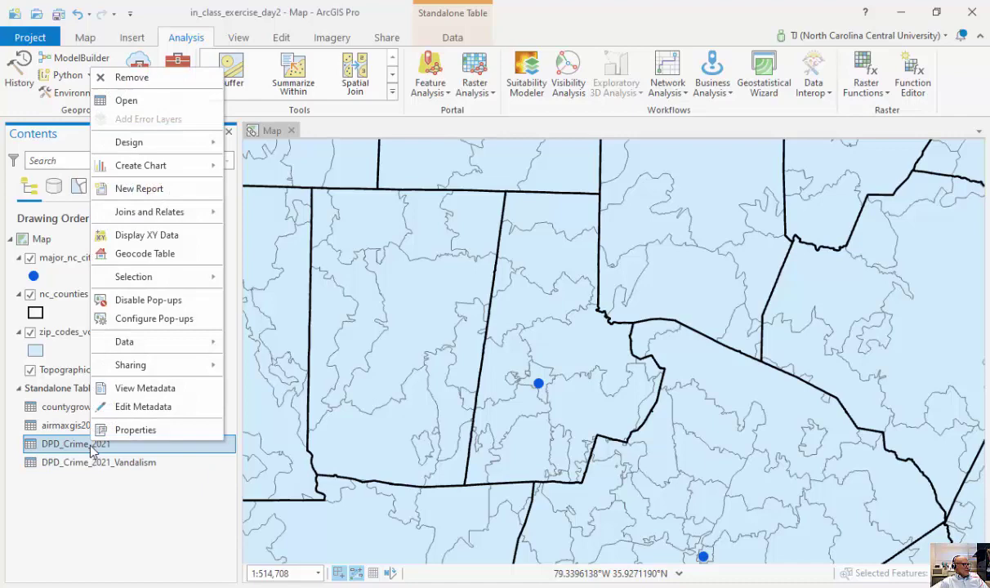
left_click(162, 103)
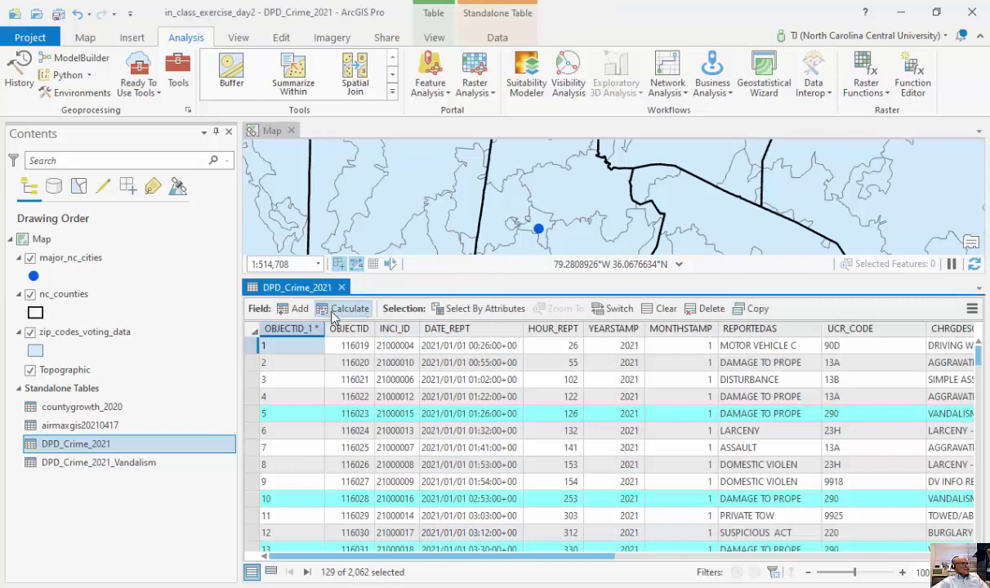
left_click(663, 308)
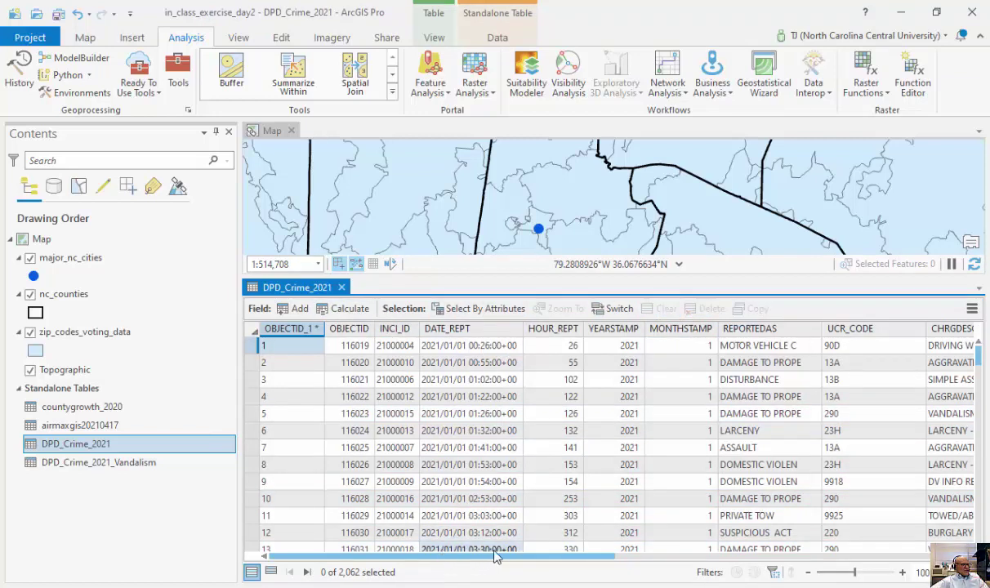
left_click_drag(488, 558, 866, 555)
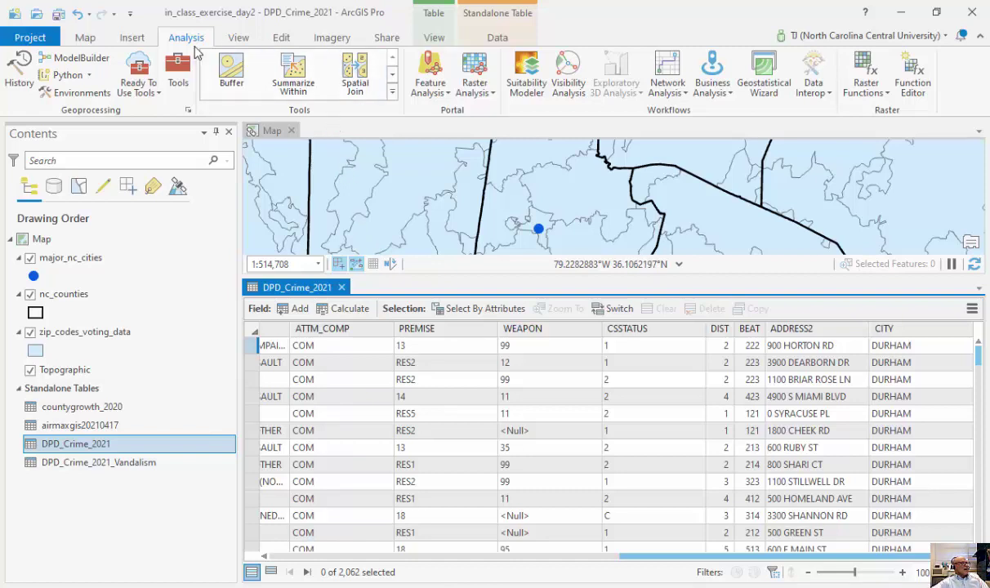
- Widen the CHRGDESC column so the full charge descriptions show
left_click(85, 38)
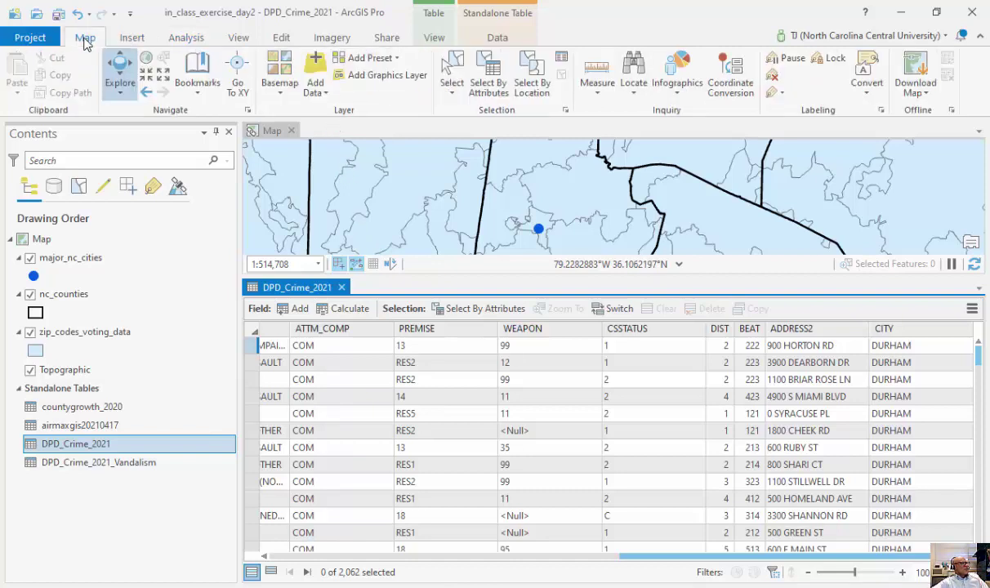
left_click(158, 463)
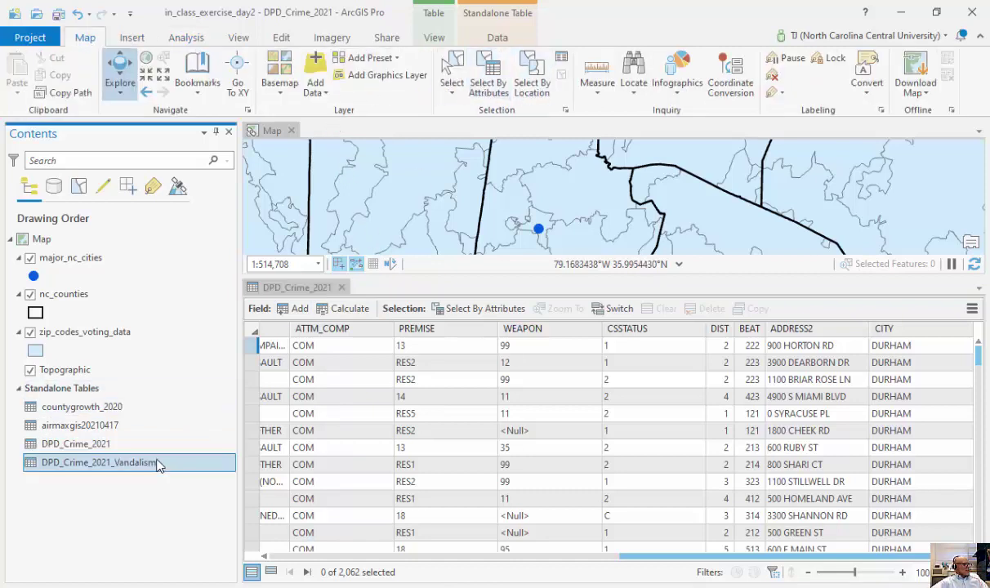
left_click(525, 558)
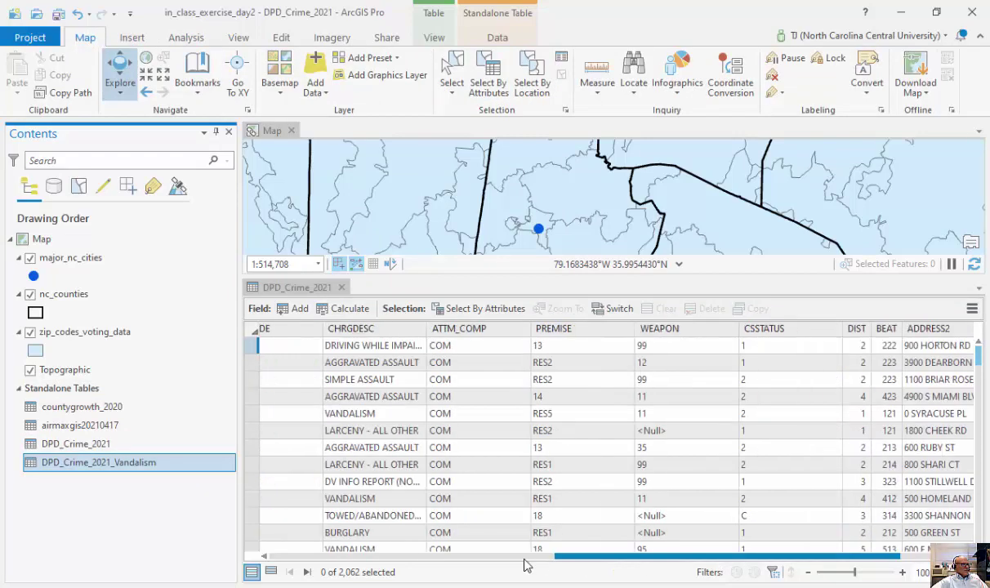
left_click_drag(525, 563, 584, 566)
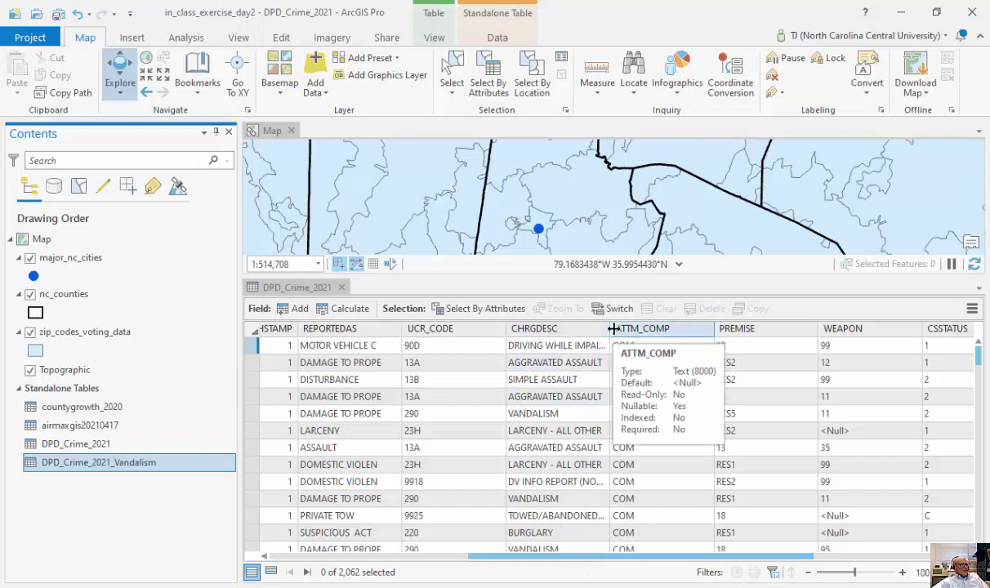
left_click_drag(611, 327, 693, 327)
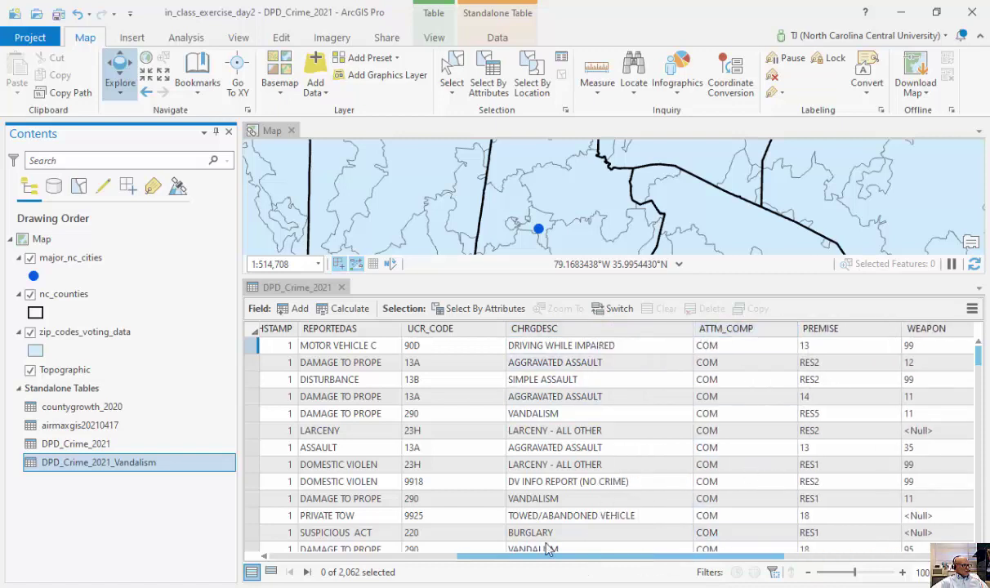
- Open the 129-record DPD_Crime_2021_Vandalism table and scroll to its ADDRESS2 and CITY columns
right_click(114, 462)
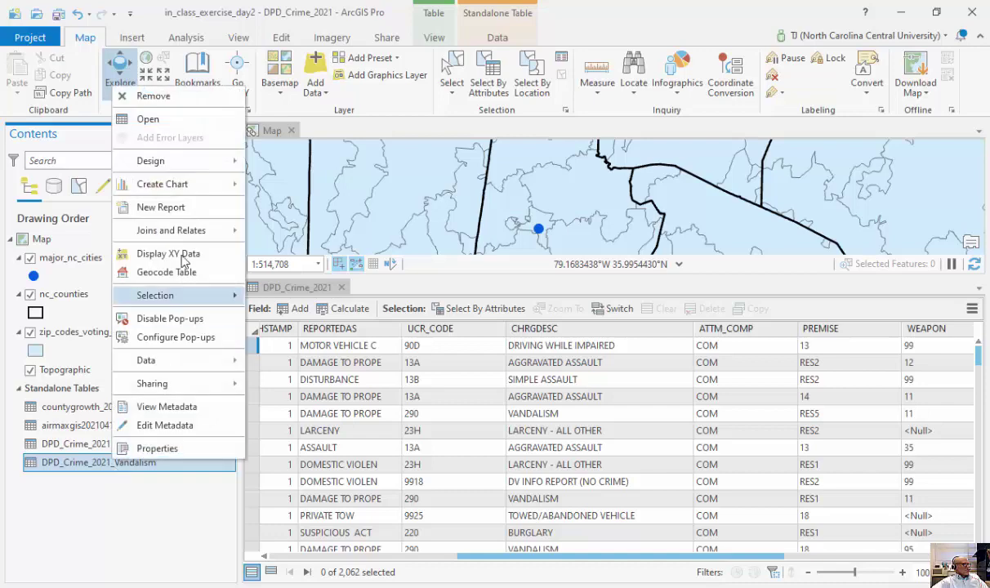
left_click(176, 124)
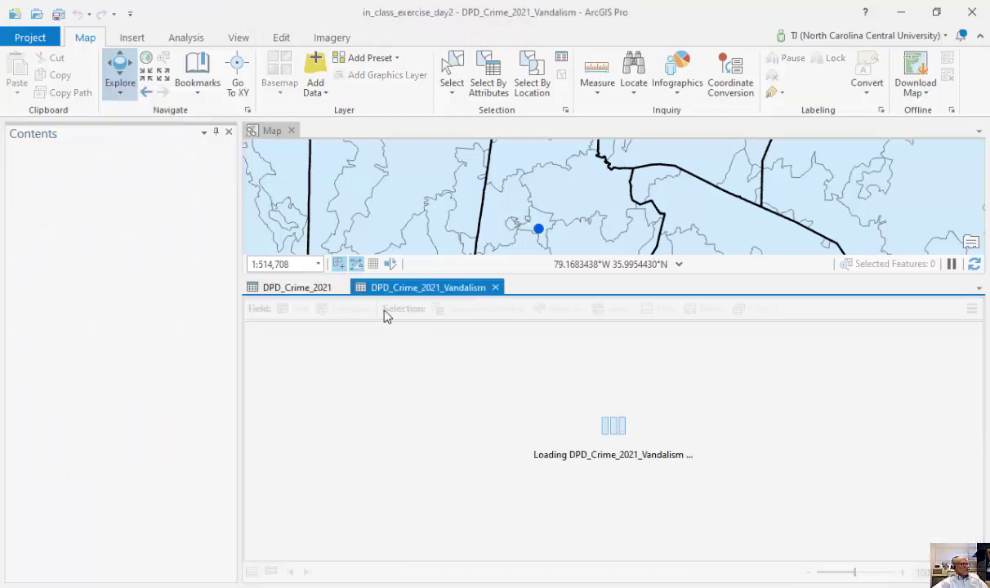
left_click_drag(520, 557, 714, 565)
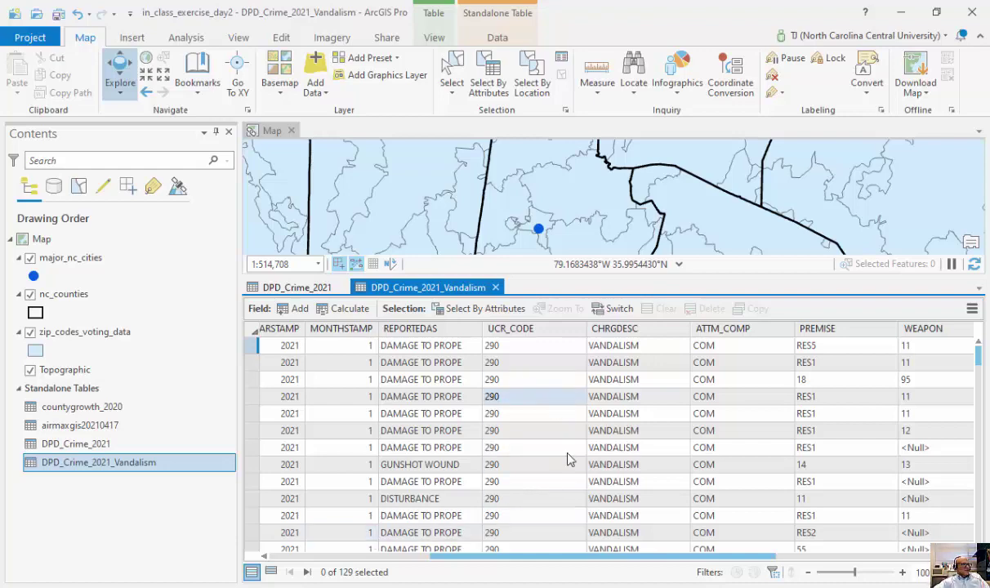
left_click_drag(604, 564, 846, 548)
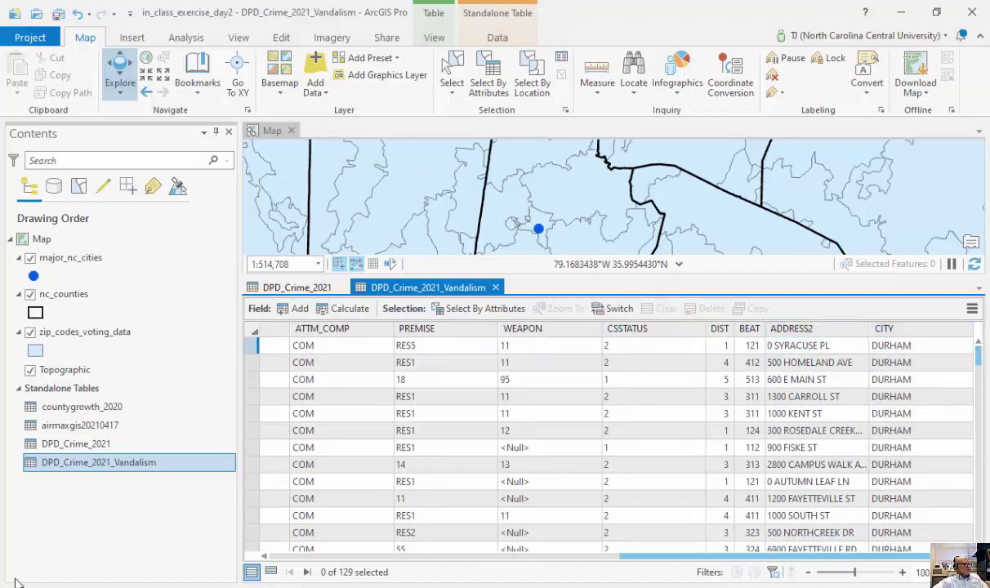
right_click(93, 471)
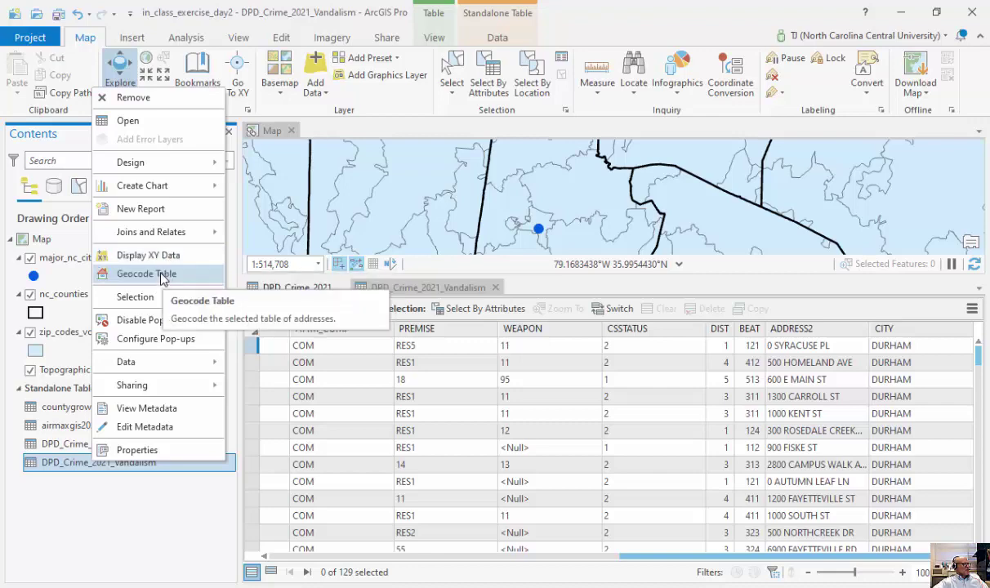
left_click(160, 276)
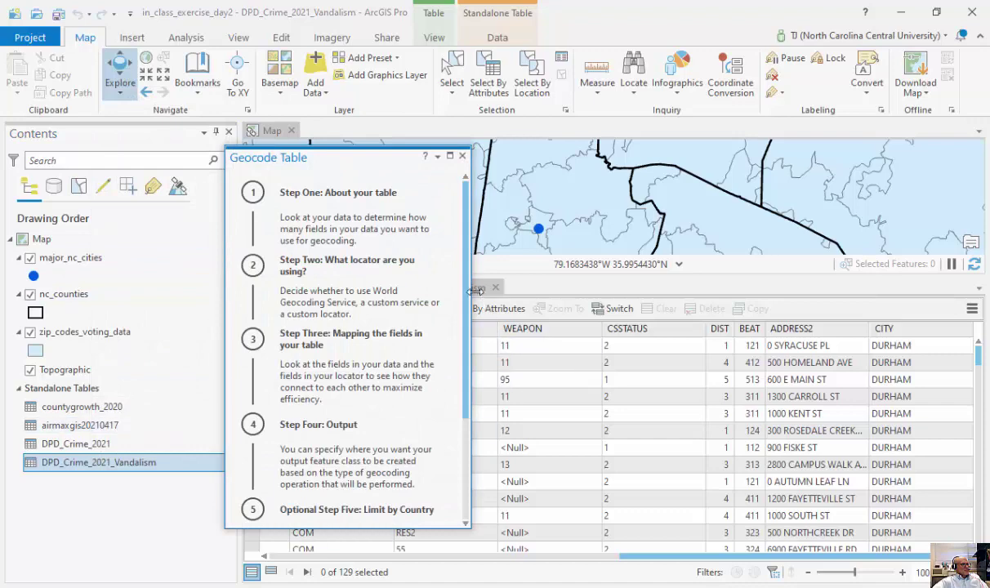
scroll(457, 286, "down", 4)
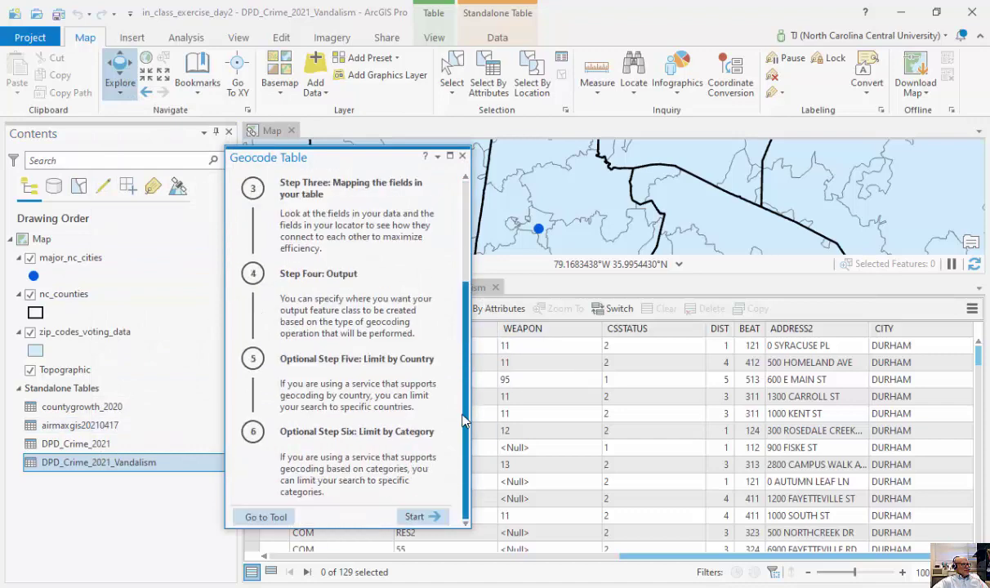
left_click(462, 156)
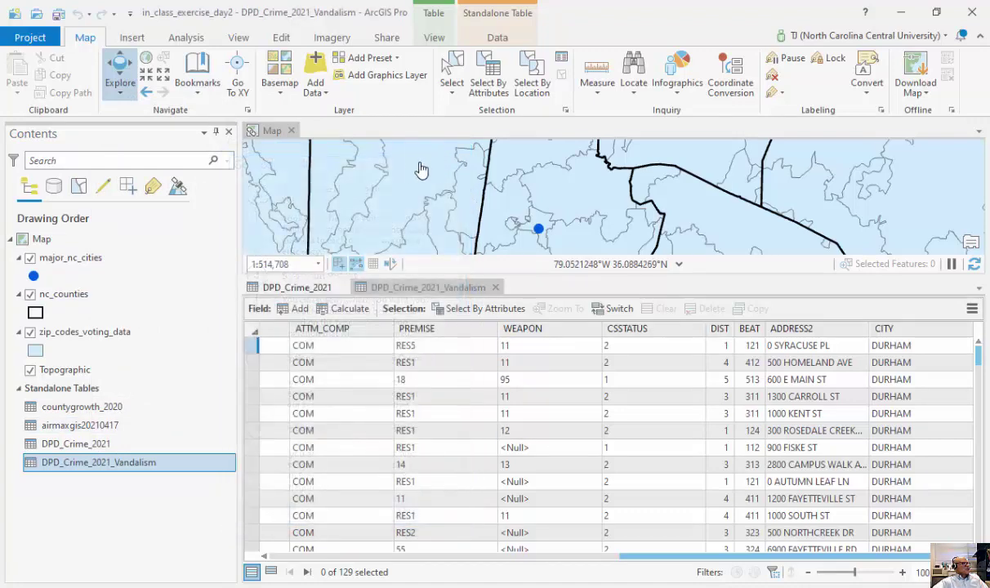
left_click(188, 39)
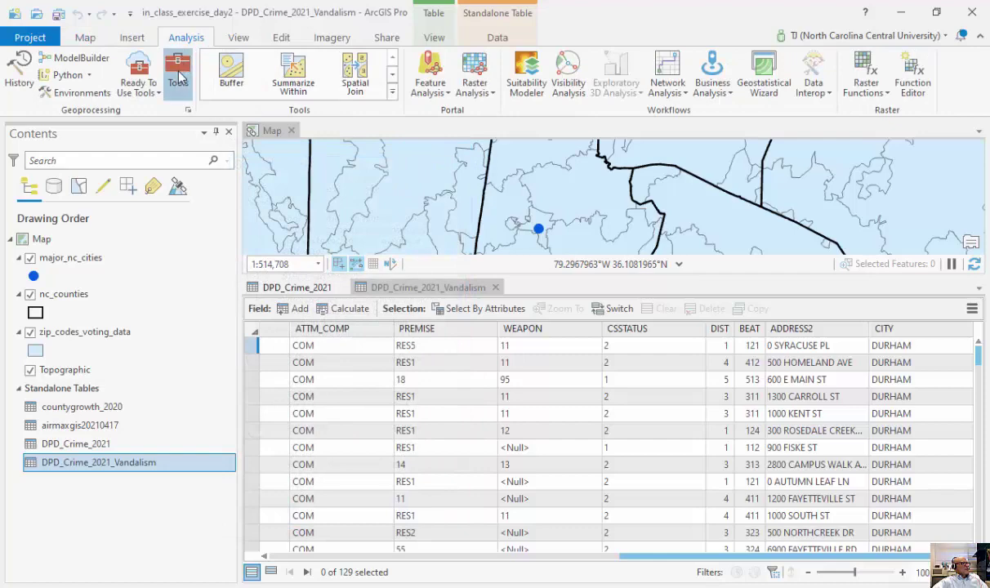
left_click(178, 74)
double_click(280, 161)
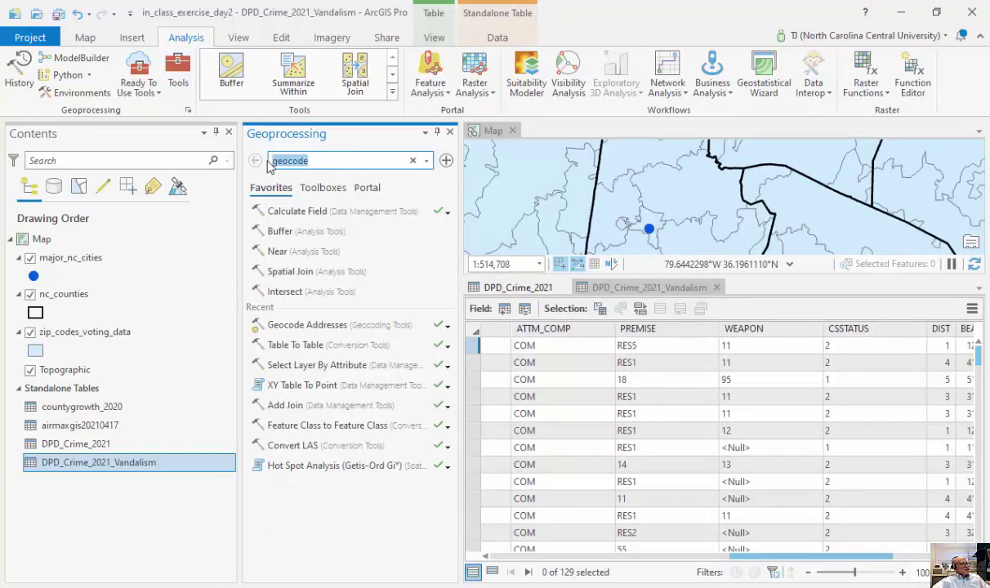
type("geoc")
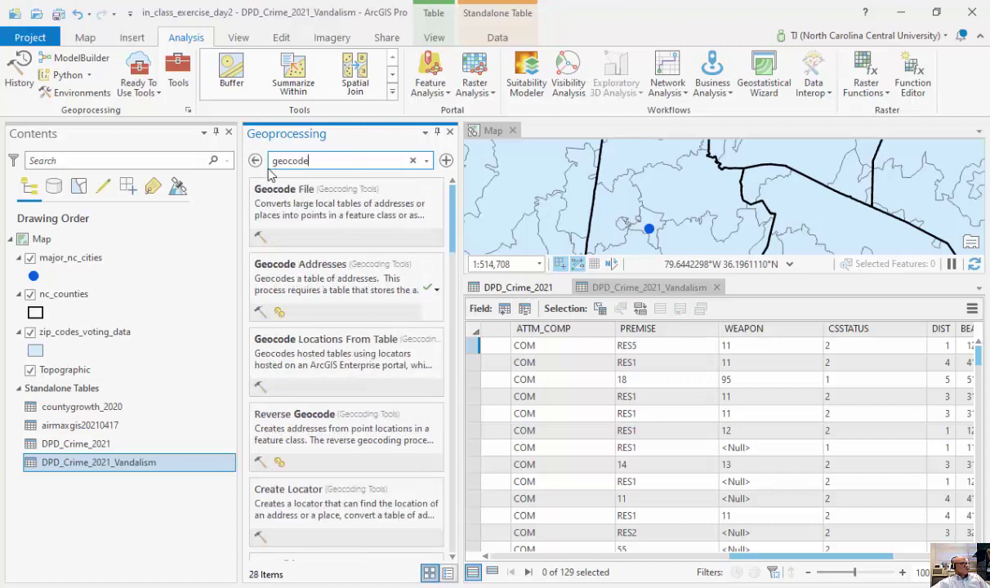
left_click(292, 271)
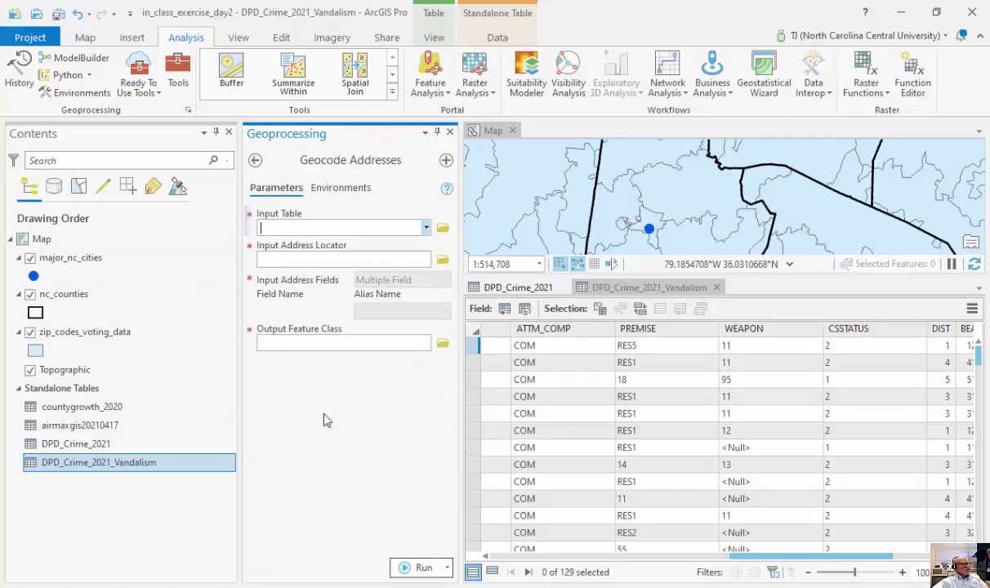
left_click(449, 131)
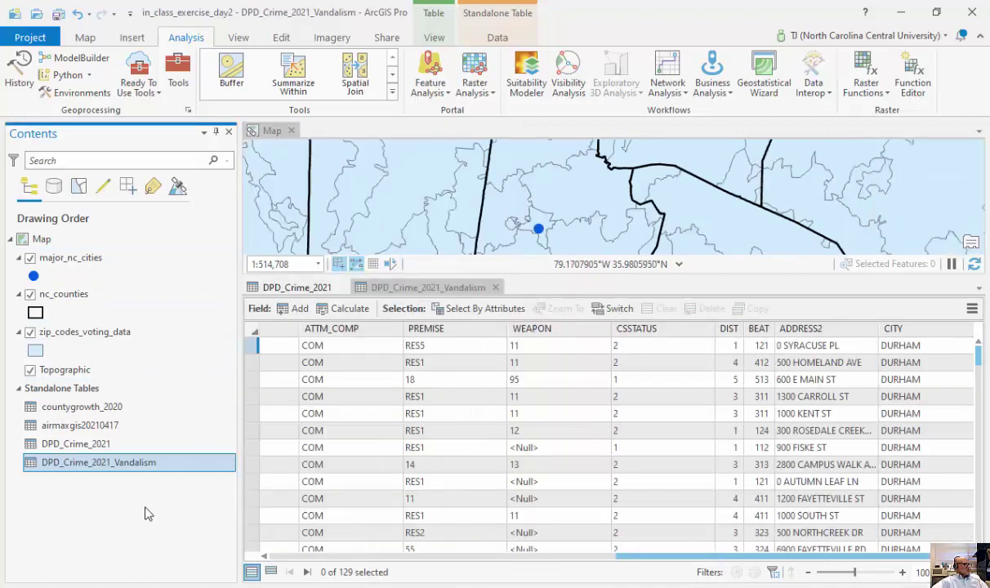
- Launch the guided geocoding of the Vandalism table and start the wizard at step one
right_click(135, 459)
left_click(193, 273)
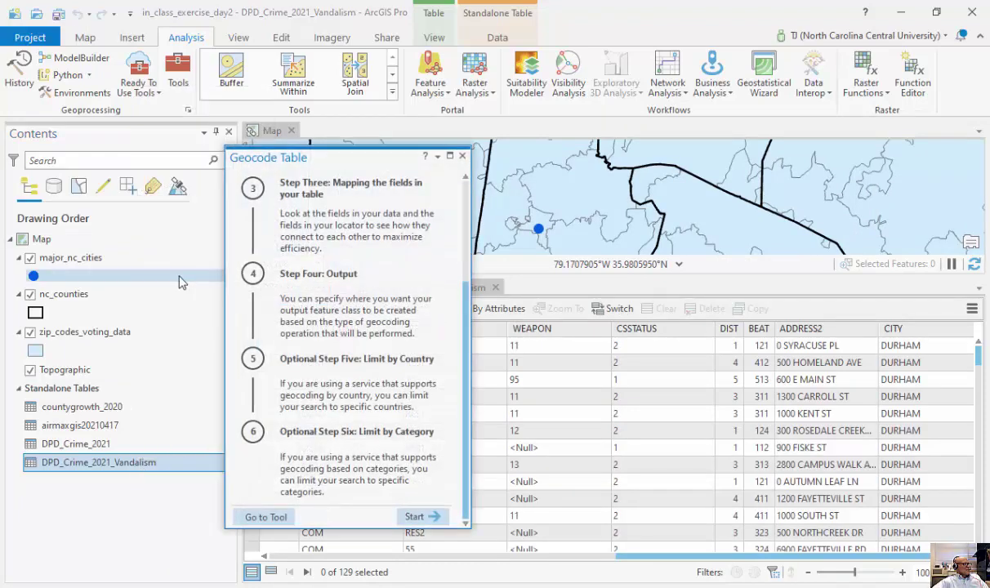
left_click_drag(335, 151, 297, 101)
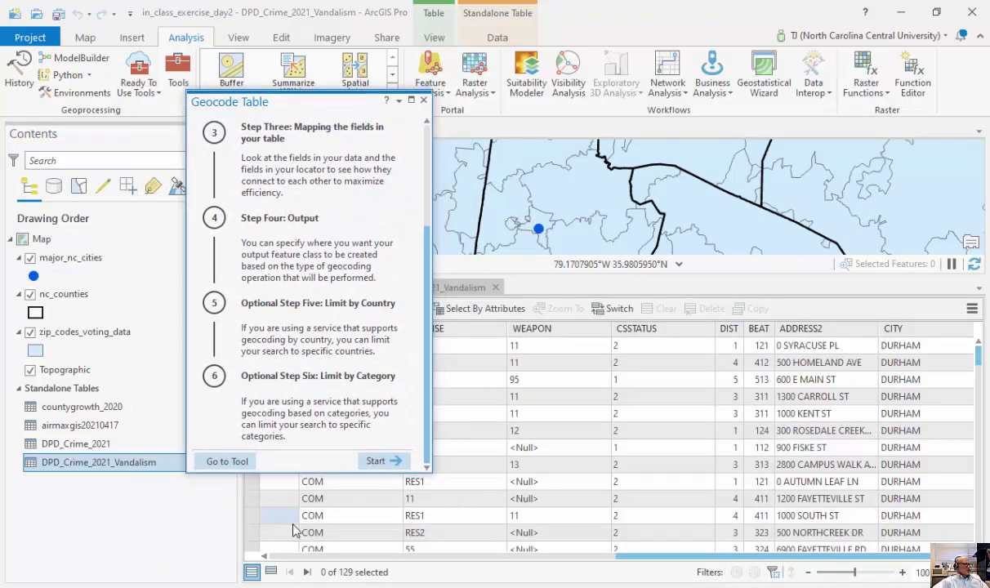
left_click_drag(322, 474, 320, 527)
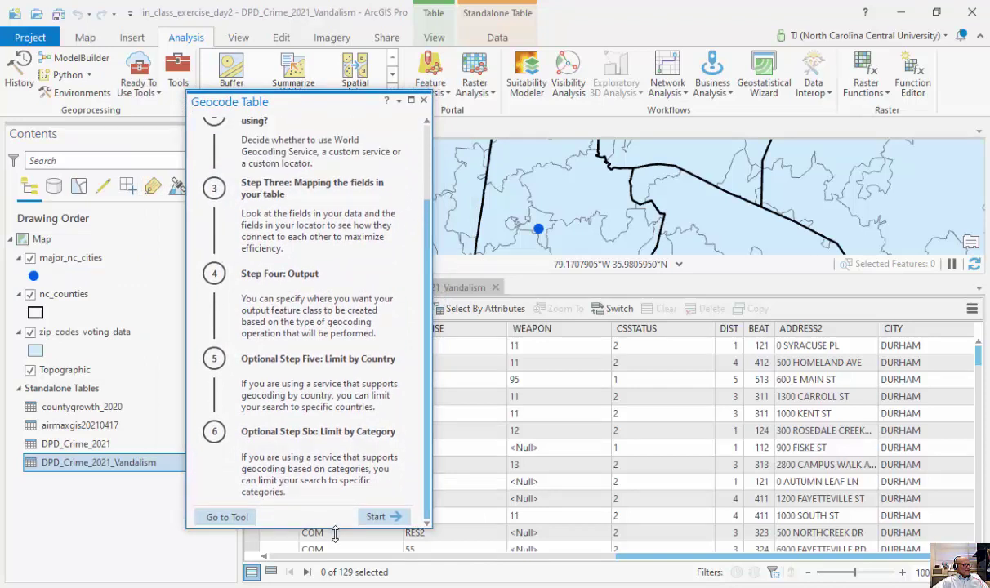
left_click(384, 517)
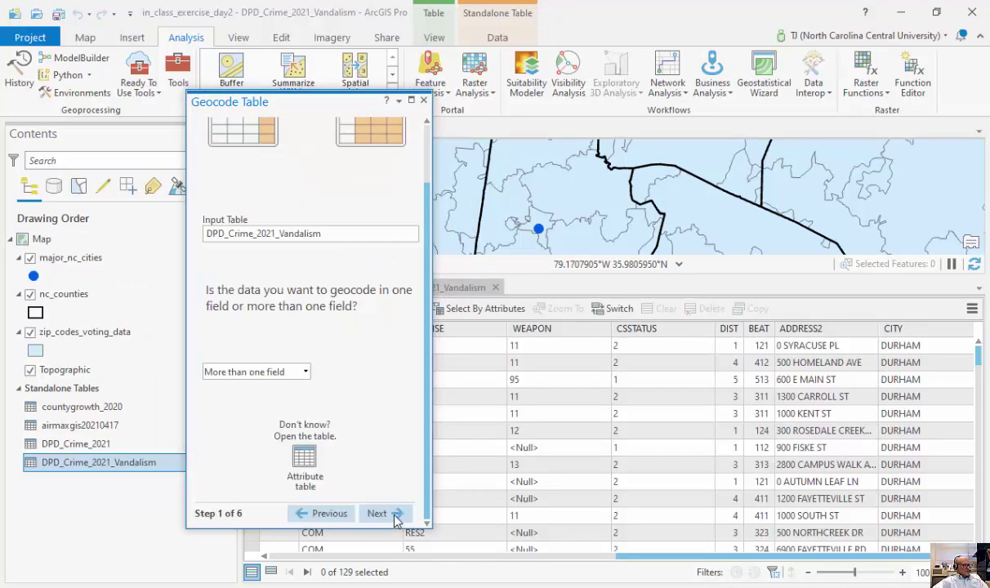
- Keep the address input type as 'More than one field' and continue to Step 2
scroll(366, 316, "up", 2)
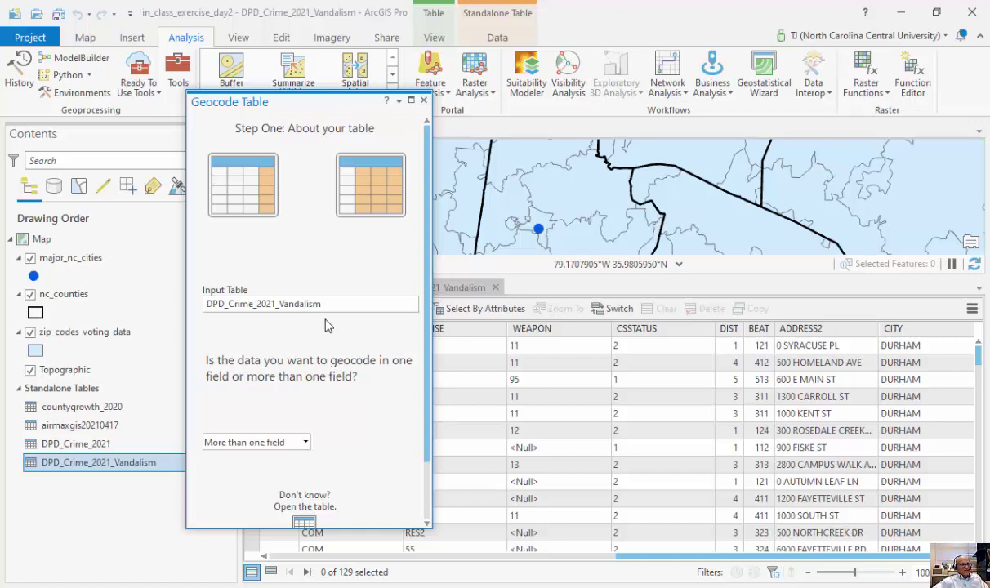
scroll(319, 414, "down", 2)
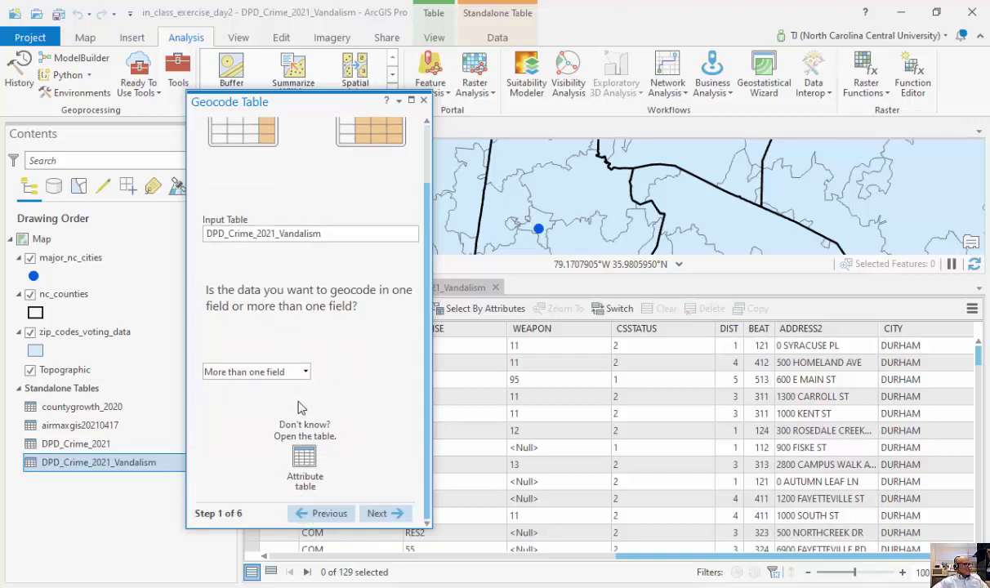
left_click(303, 372)
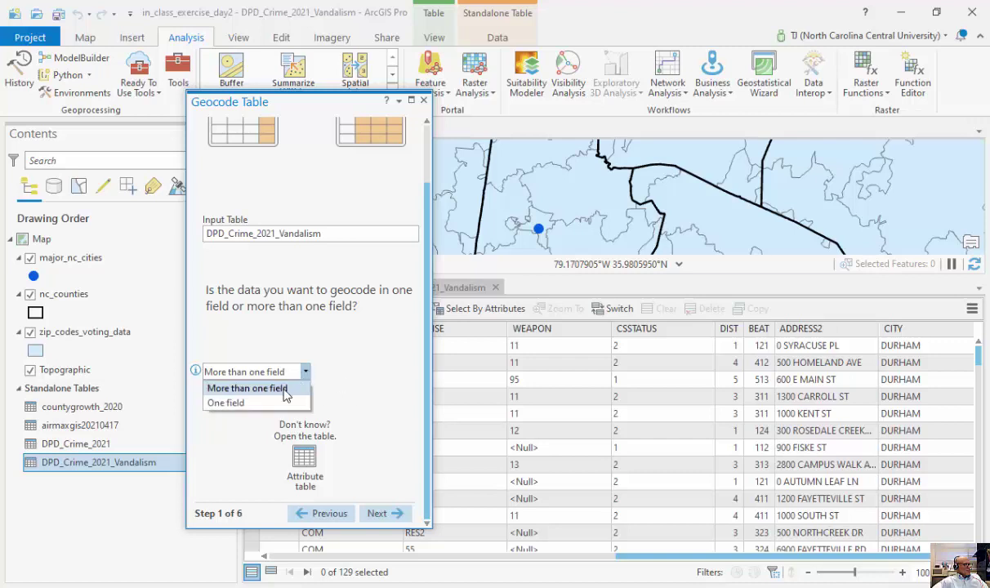
left_click(245, 387)
left_click(381, 513)
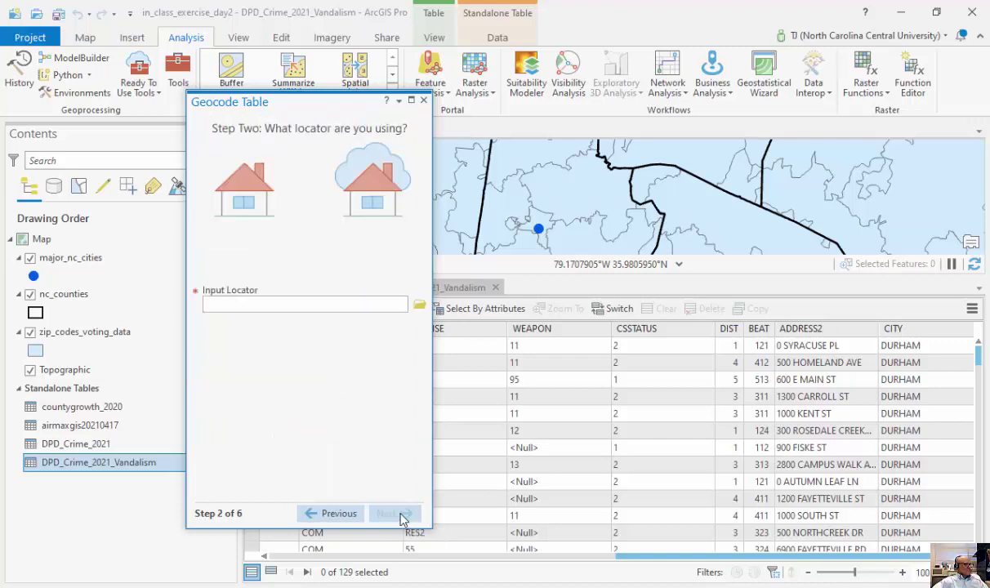
- Browse for a locator through C:\Business_Data_2017 down to the Address Coder folder
left_click(419, 304)
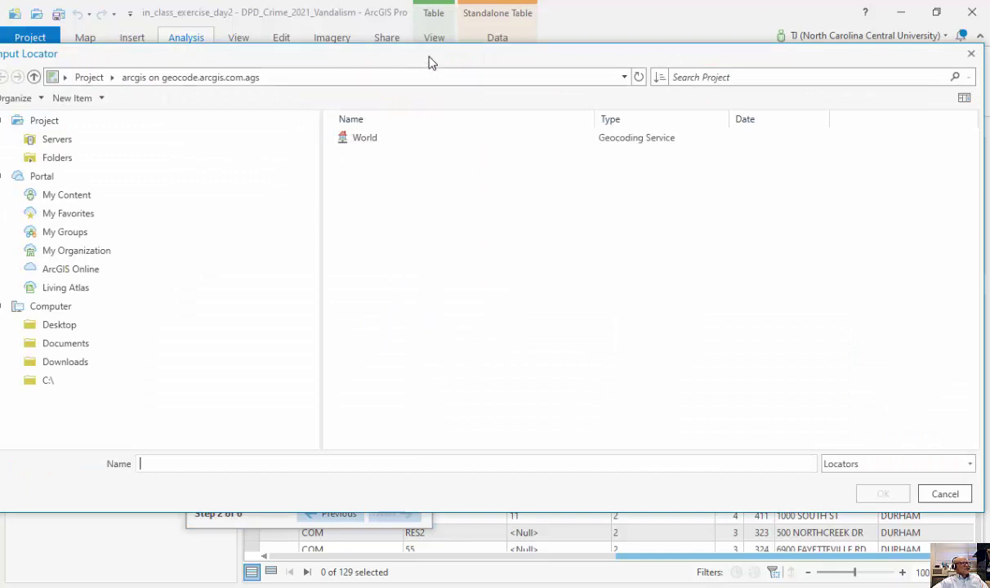
left_click_drag(424, 62, 457, 86)
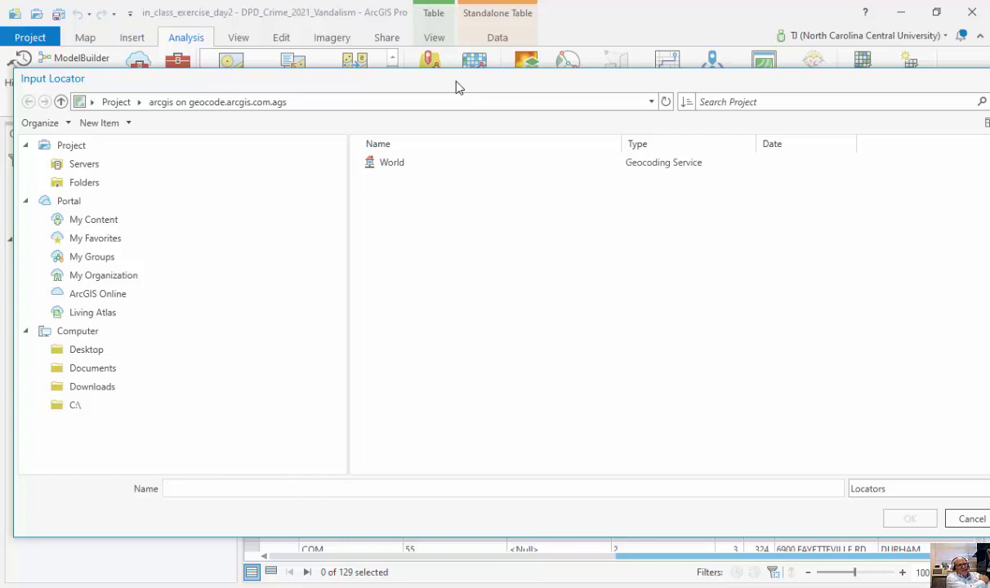
left_click(103, 414)
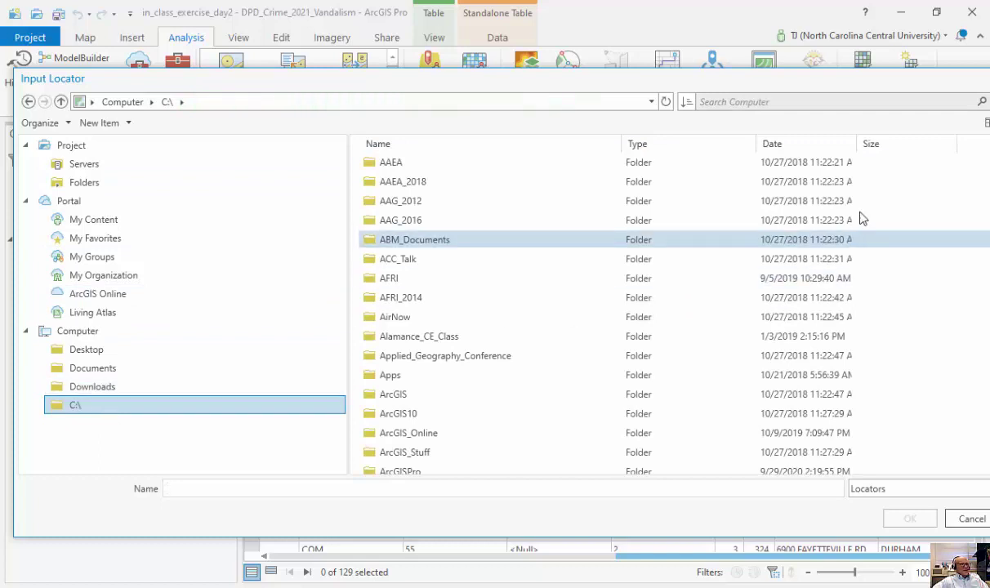
left_click_drag(890, 91, 780, 86)
left_click_drag(890, 150, 894, 174)
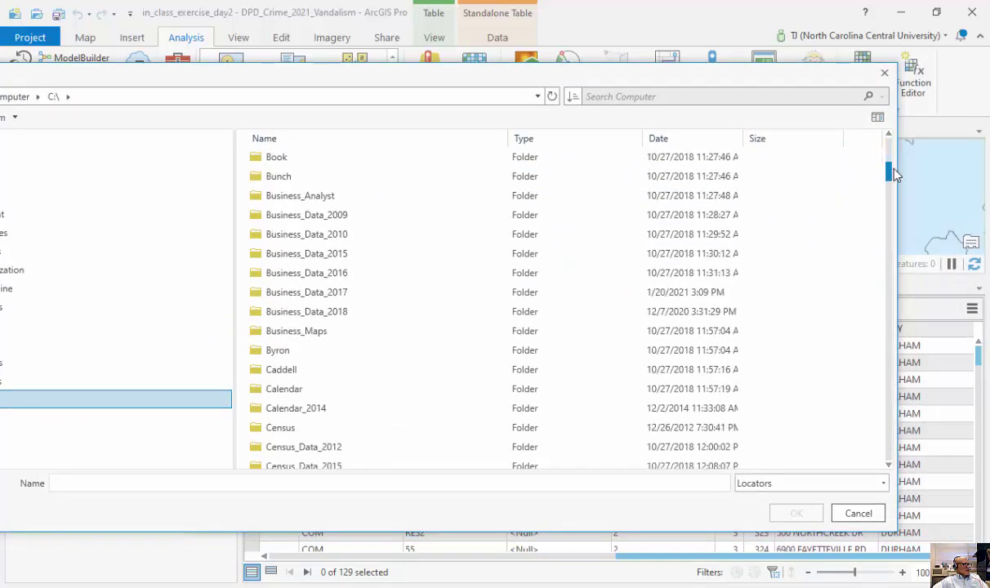
double_click(409, 293)
double_click(341, 160)
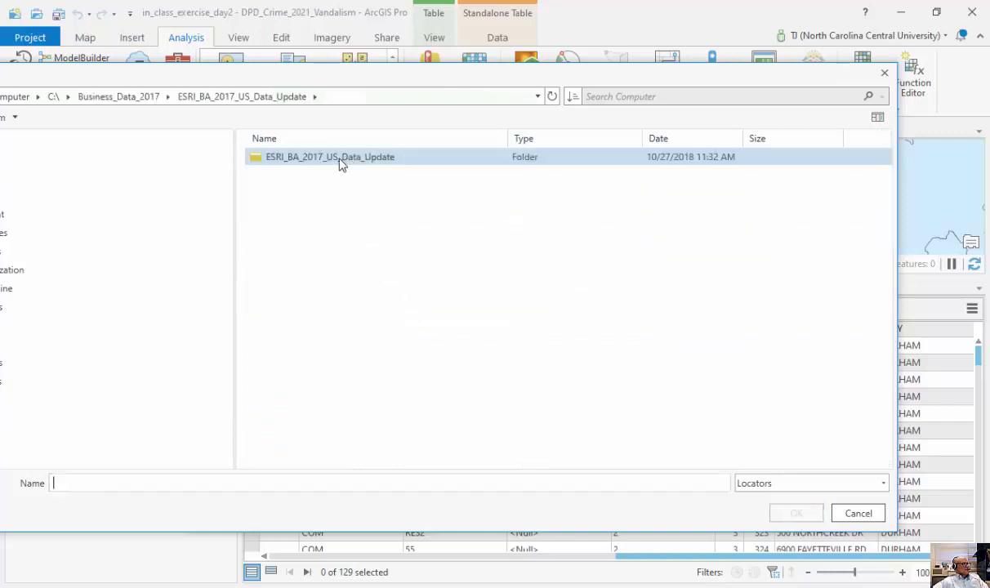
double_click(335, 158)
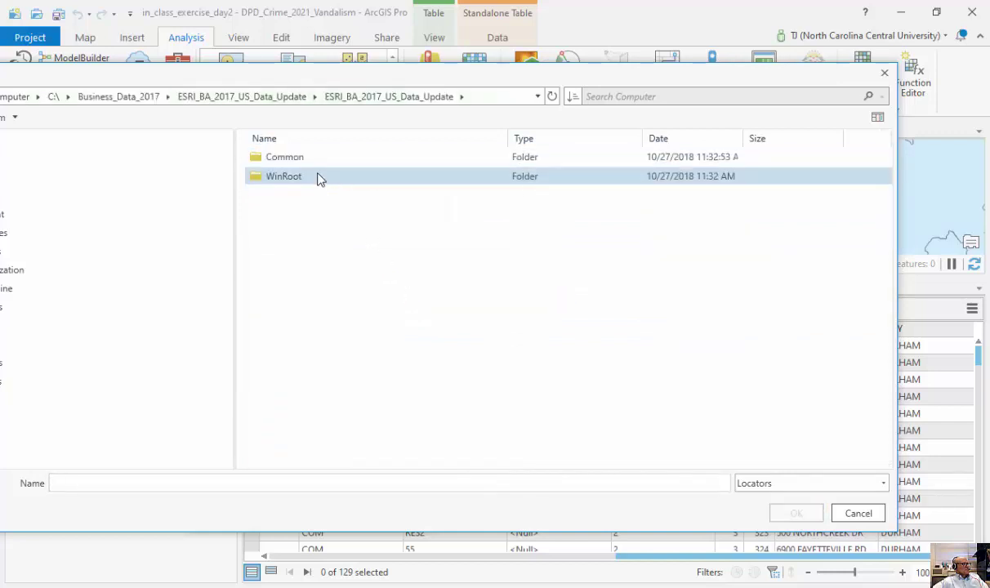
double_click(316, 178)
double_click(311, 160)
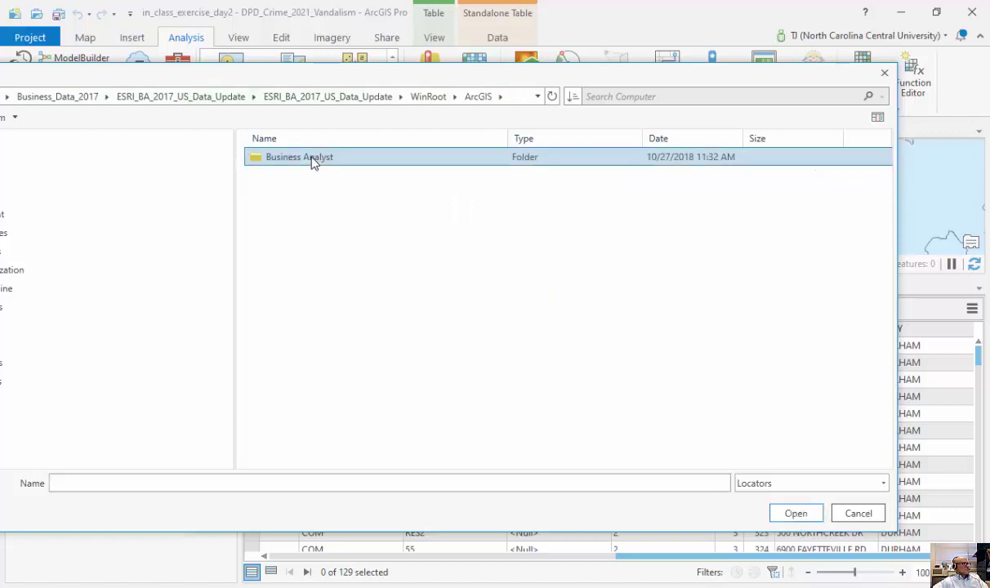
double_click(311, 160)
double_click(311, 160)
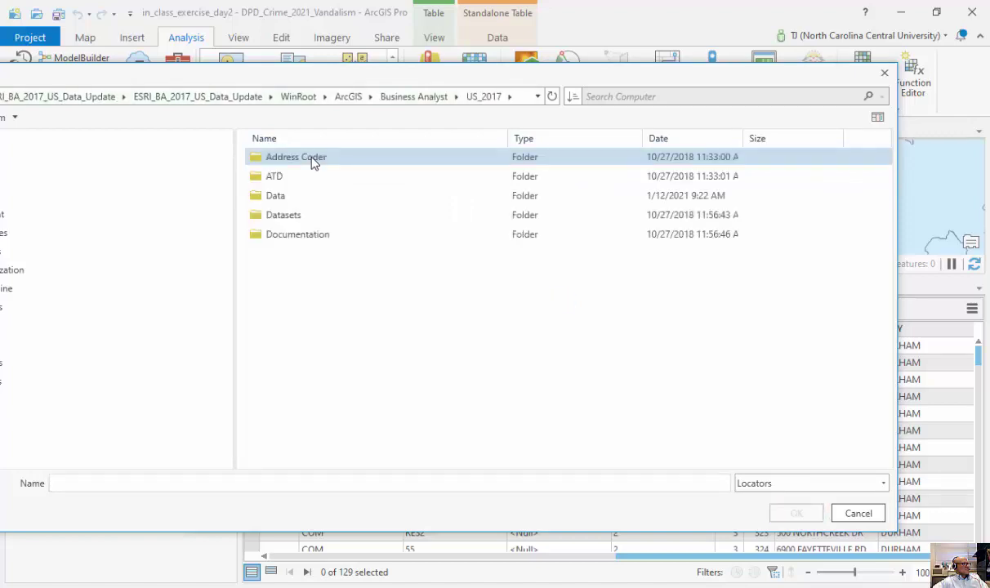
double_click(313, 158)
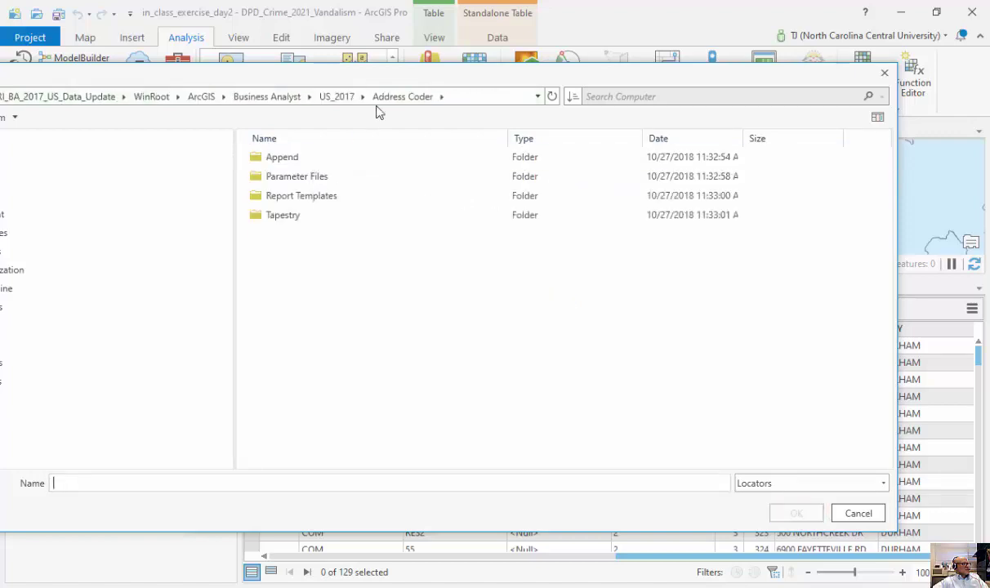
- Set USA_StreetAddress.loc from Data\Geocoding Data as locator, then reopen the browser at Servers
left_click_drag(383, 73, 492, 74)
left_click(450, 97)
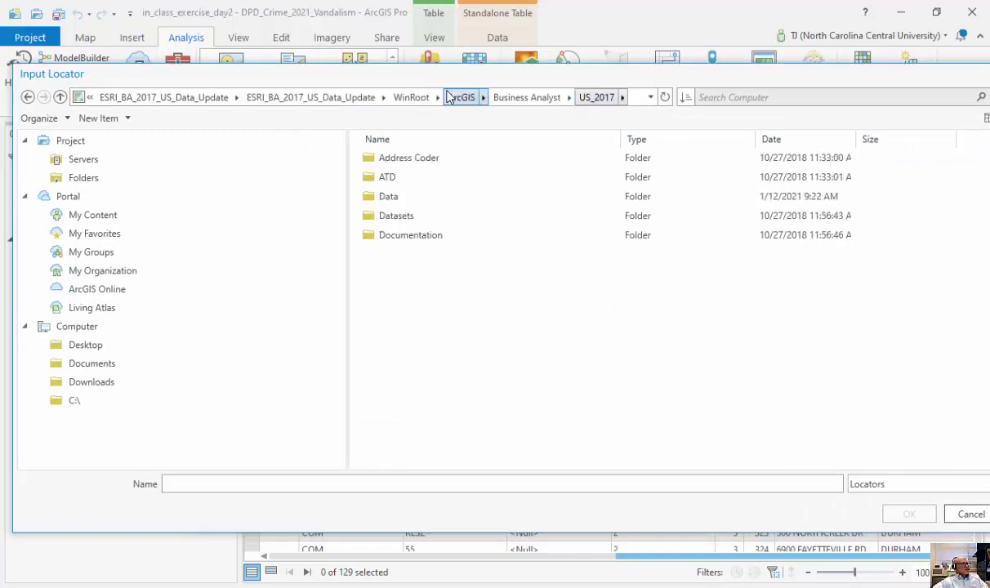
double_click(425, 198)
double_click(426, 198)
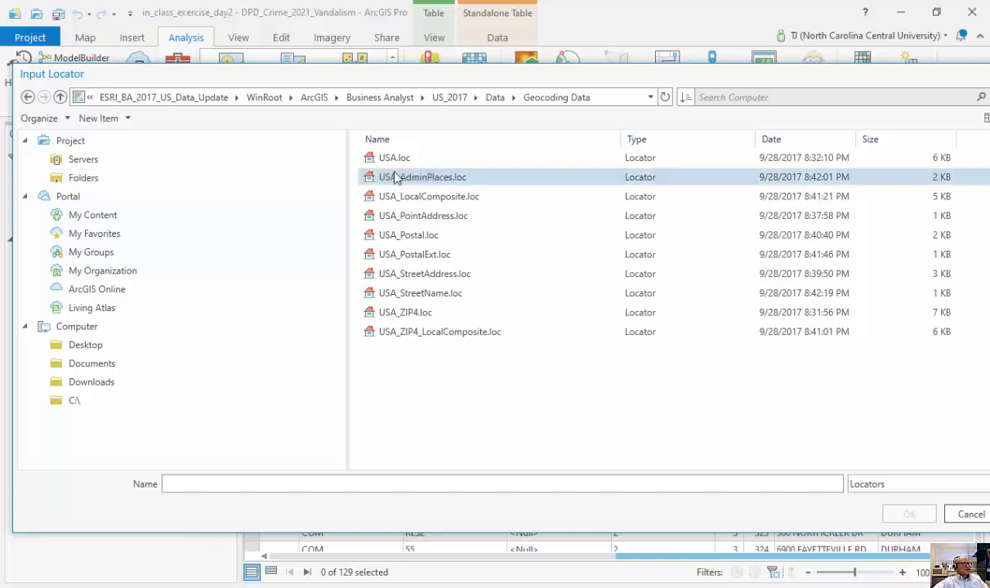
left_click(466, 277)
left_click(906, 514)
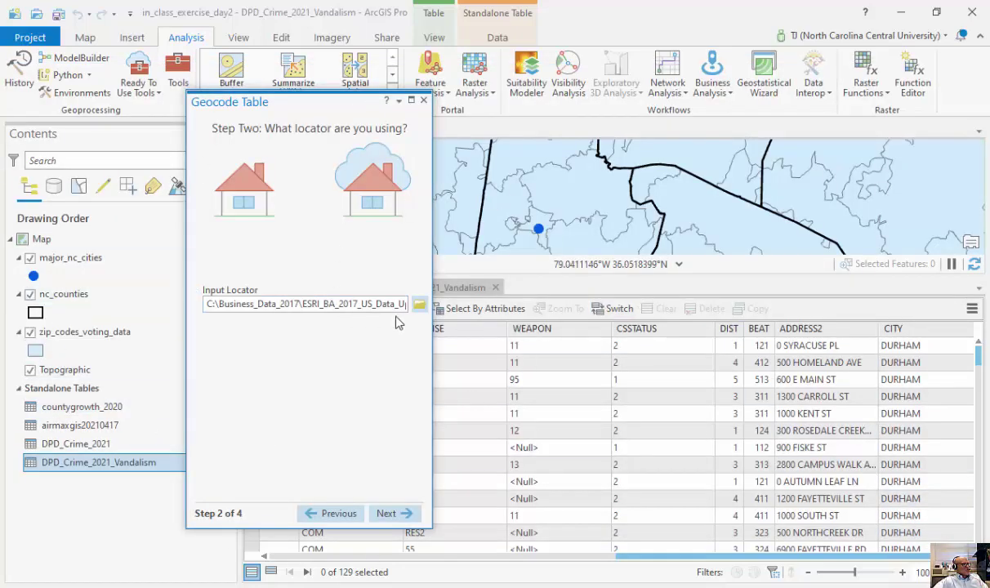
left_click(419, 305)
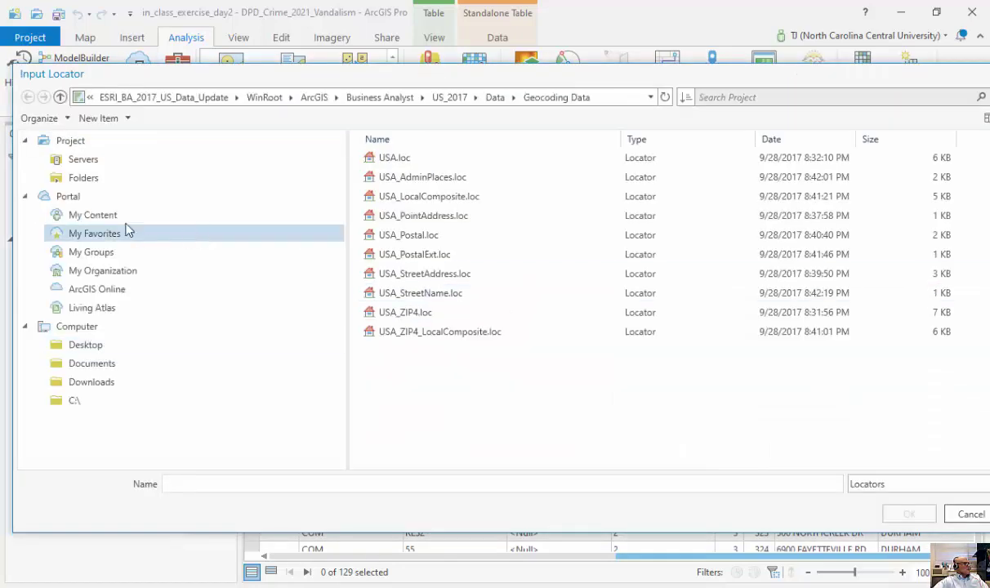
left_click(82, 162)
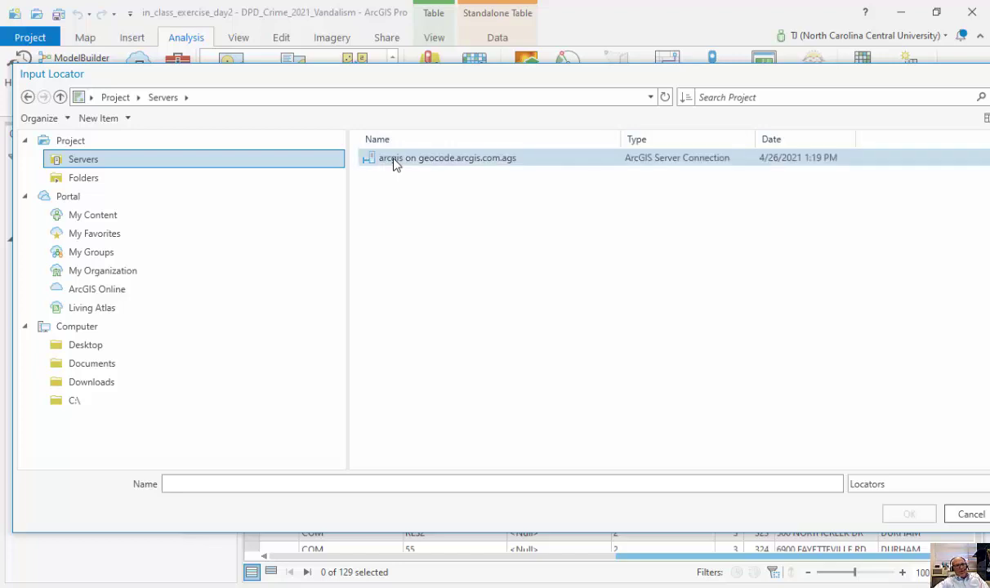
- Search ArcGIS Online for locators matching 'Ar'
left_click(96, 290)
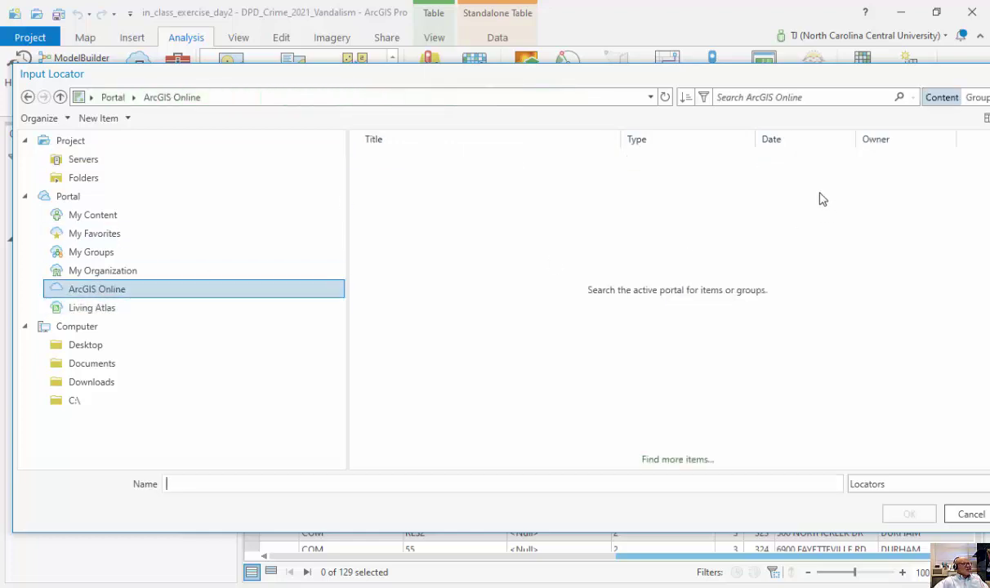
left_click(809, 98)
type("ArcGIS Geocoding Service")
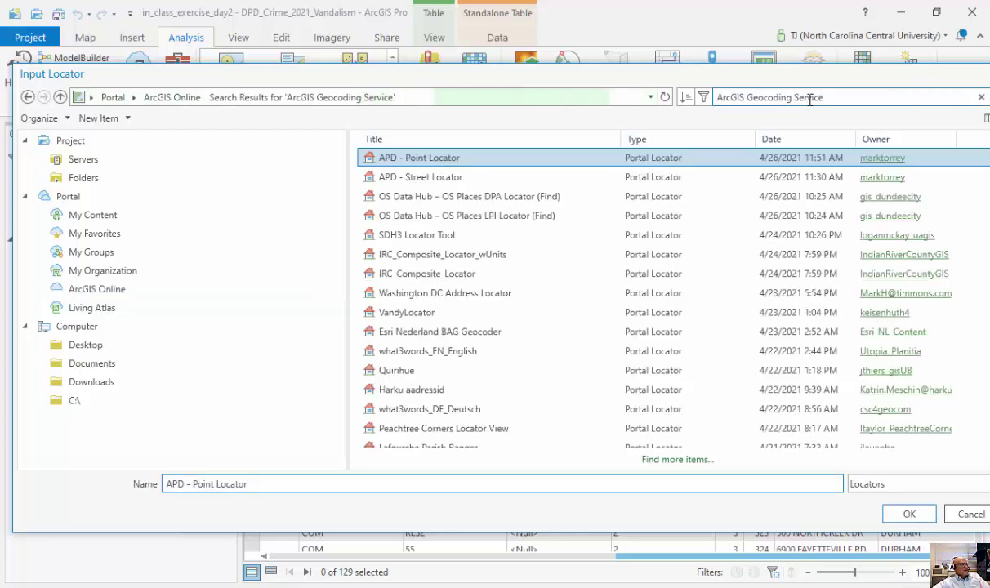
left_click_drag(849, 78, 806, 71)
mouse_move(957, 183)
left_mouse_down()
mouse_move(958, 268)
mouse_move(958, 159)
mouse_move(958, 178)
left_mouse_up()
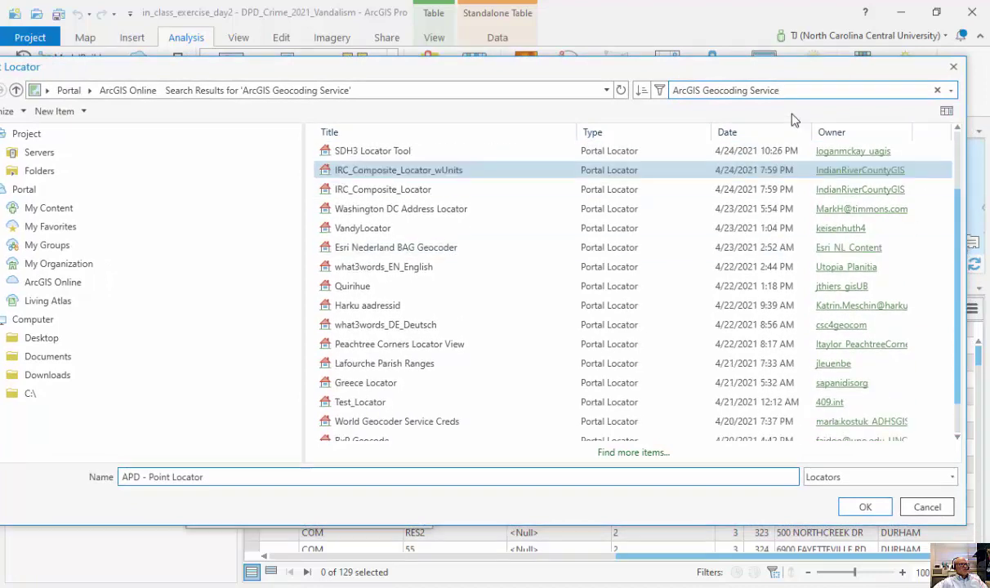
left_click_drag(755, 76, 877, 76)
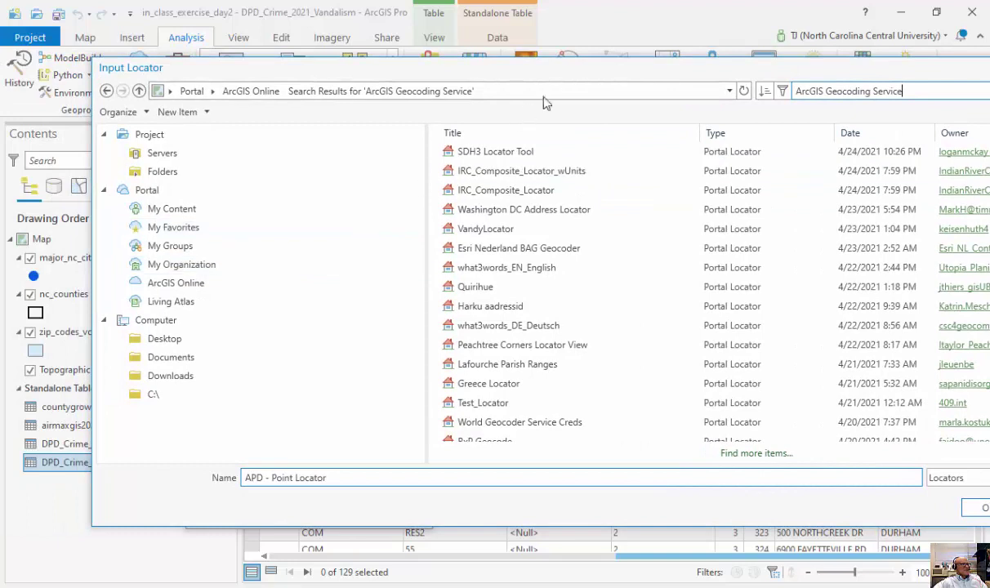
left_click_drag(556, 76, 536, 75)
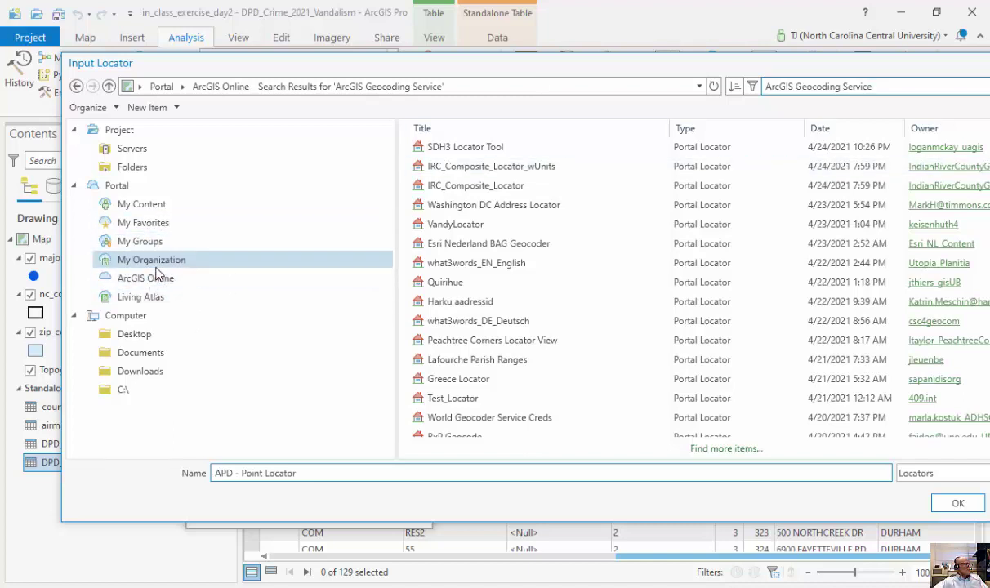
- Choose the World service from the 'arcgis on geocode.arcgis.com' server connection as the locator
left_click(143, 150)
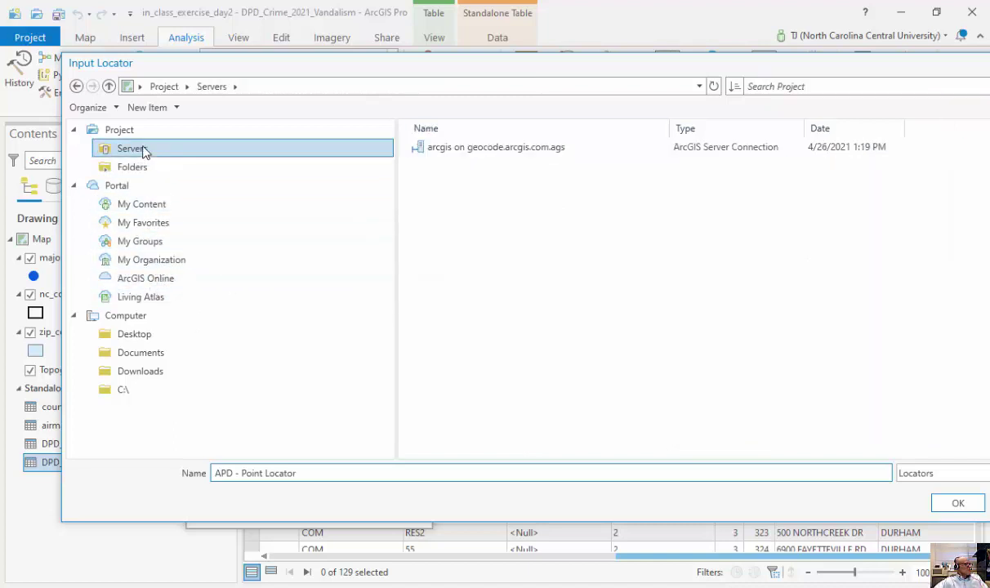
left_click(505, 150)
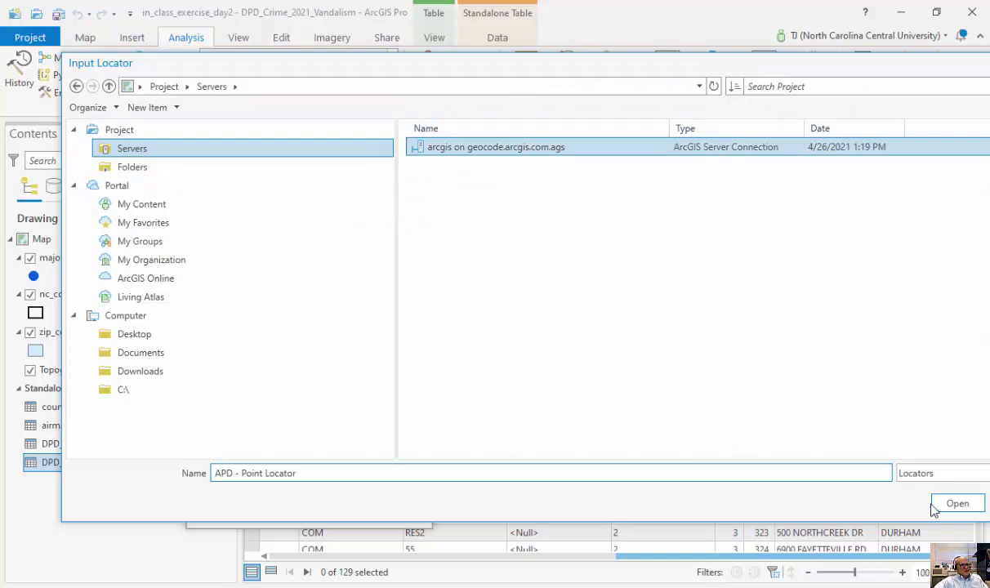
left_click_drag(761, 66, 687, 63)
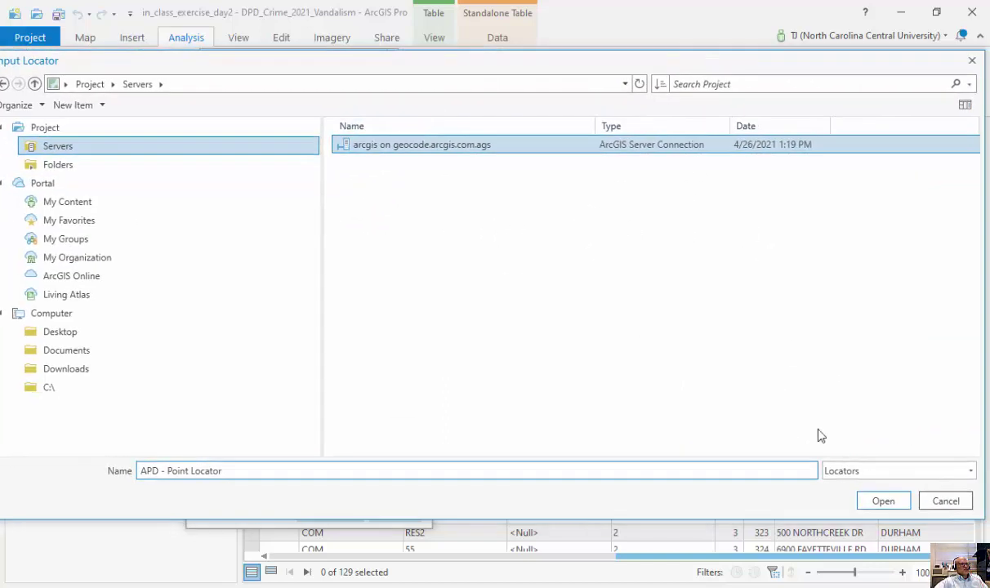
left_click(885, 502)
left_click(369, 147)
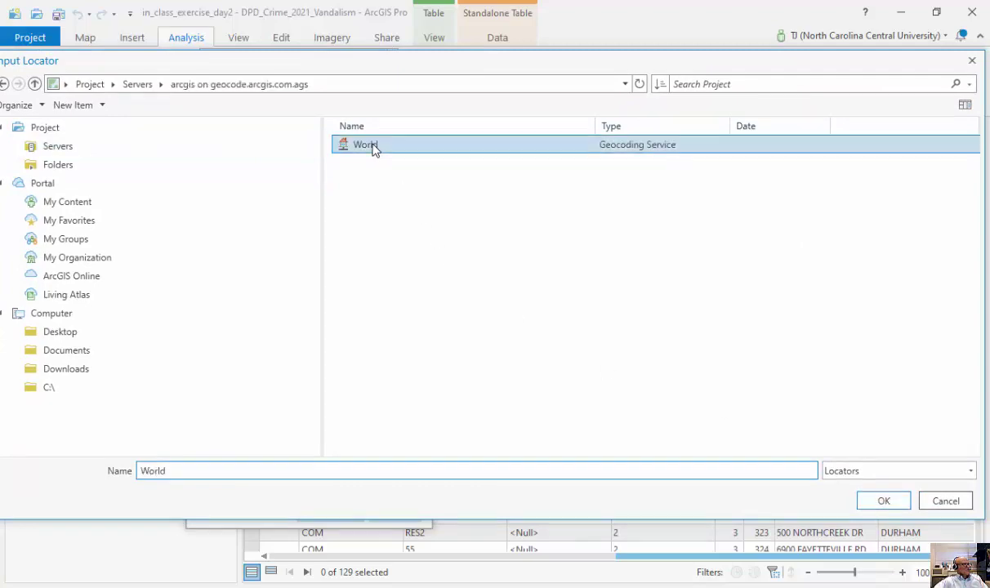
left_click(883, 500)
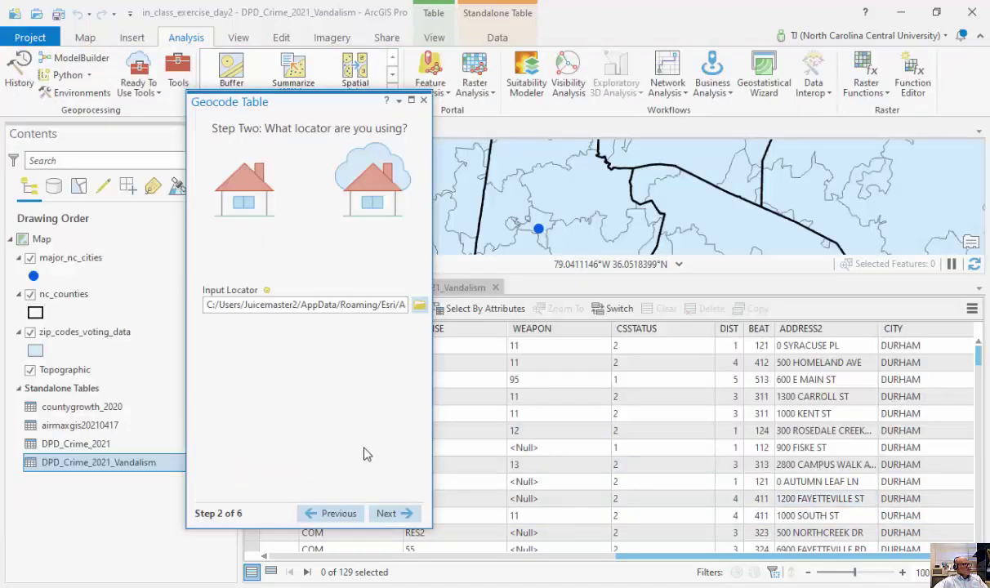
- Set Address2 to <None> and map ADDRESS2 to Address or Place, keeping CITY as City
left_click(390, 514)
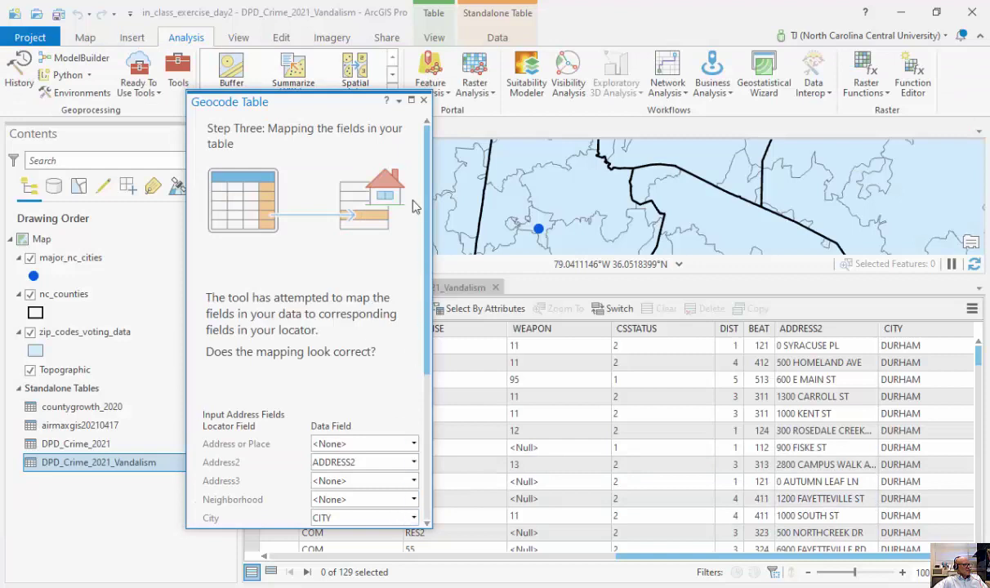
left_click_drag(339, 101, 316, 71)
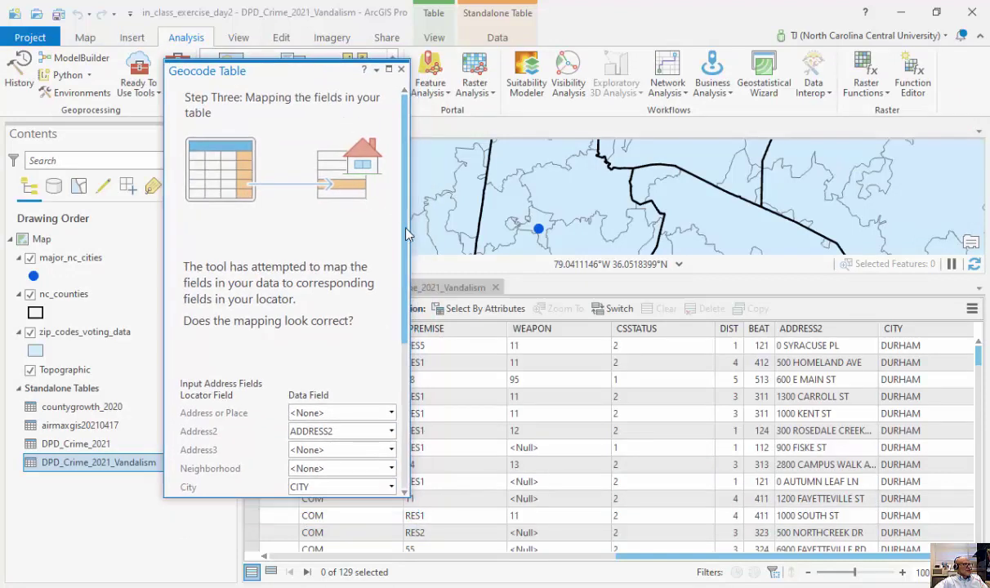
scroll(204, 226, "down", 5)
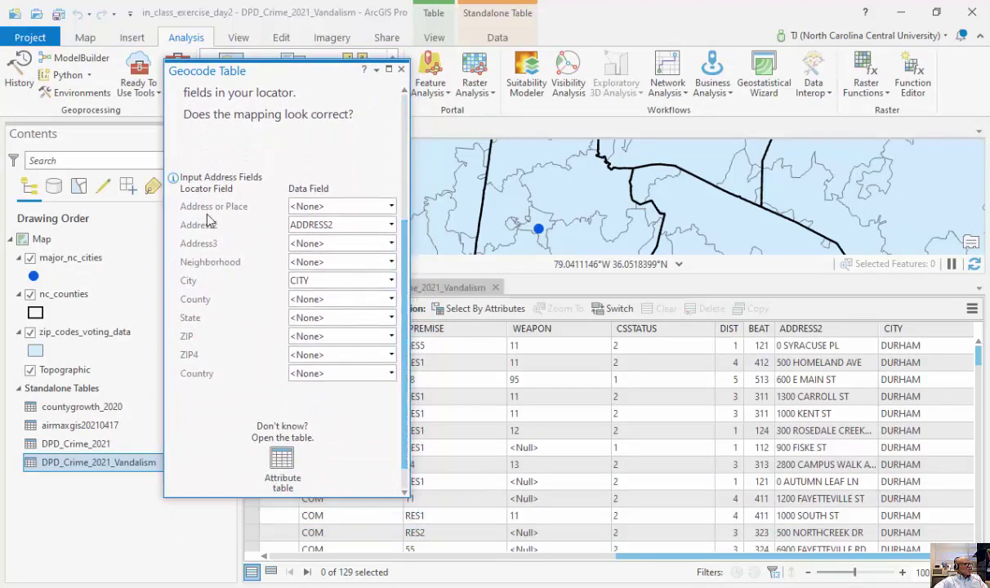
left_click(391, 225)
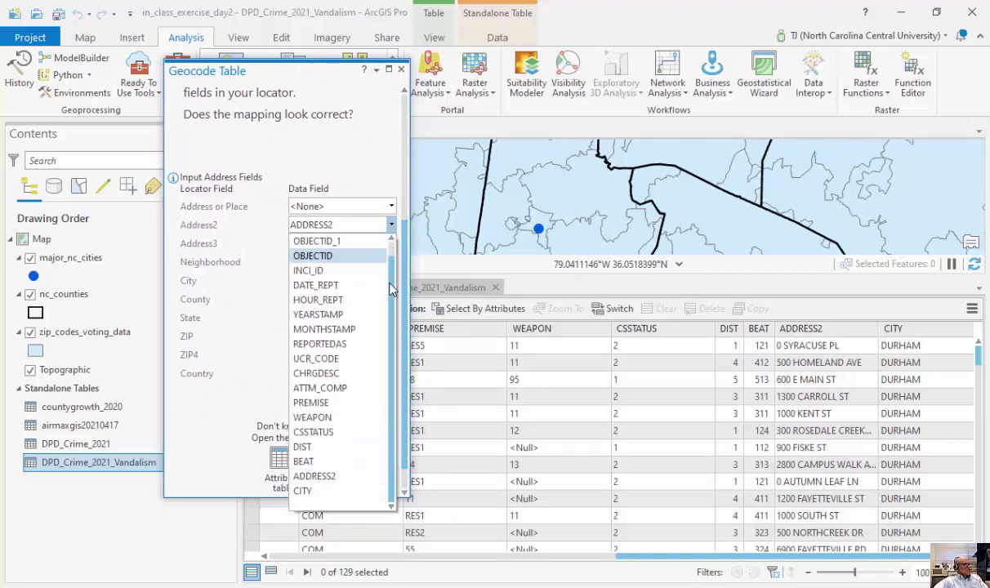
scroll(389, 289, "up", 1)
left_click(318, 235)
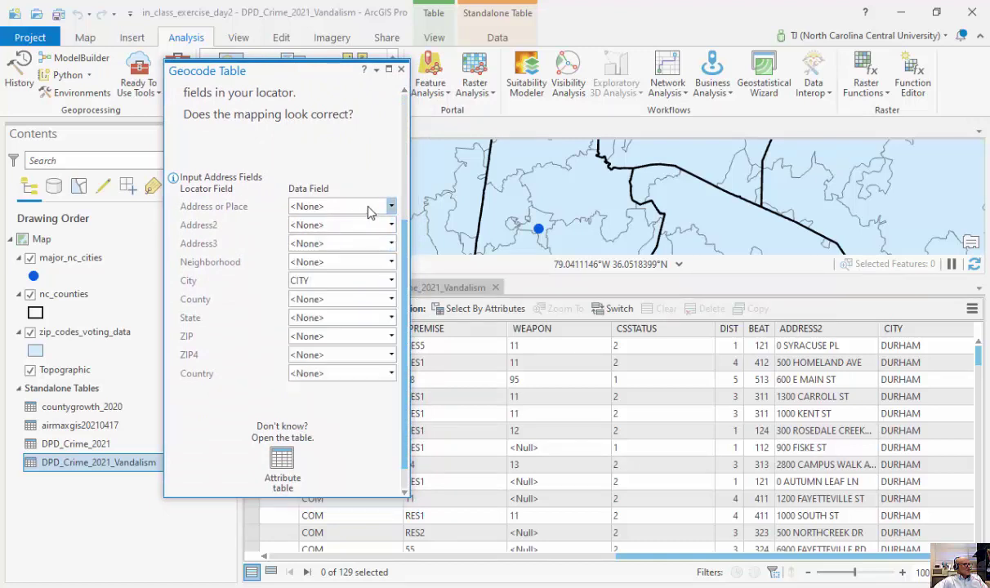
left_click(367, 208)
scroll(335, 253, "down", 1)
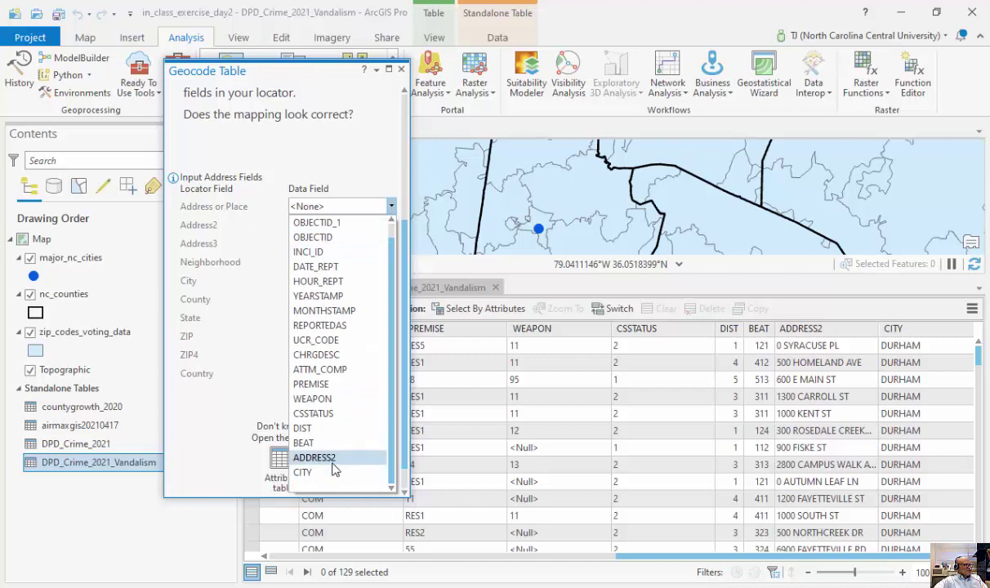
left_click(331, 459)
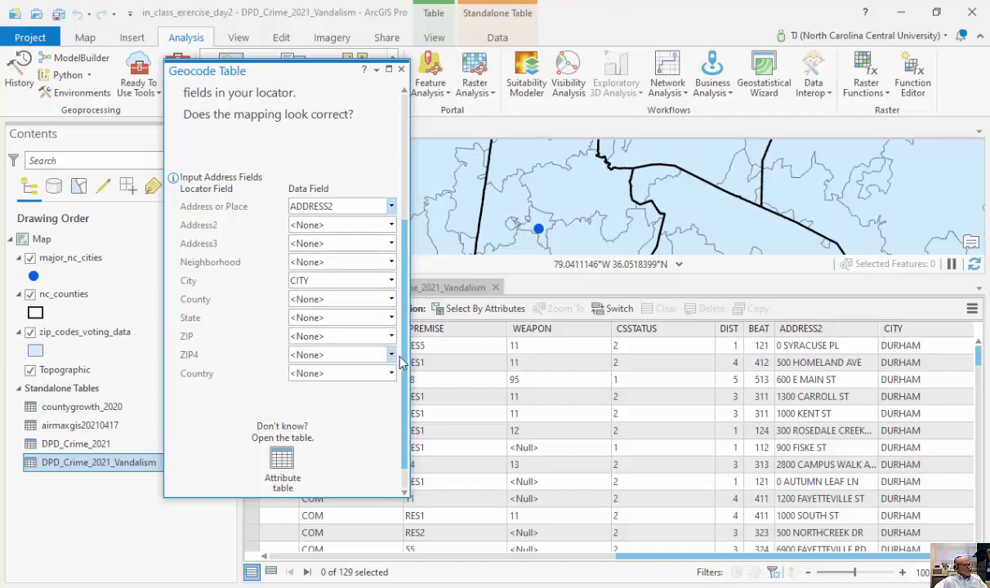
scroll(388, 351, "down", 1)
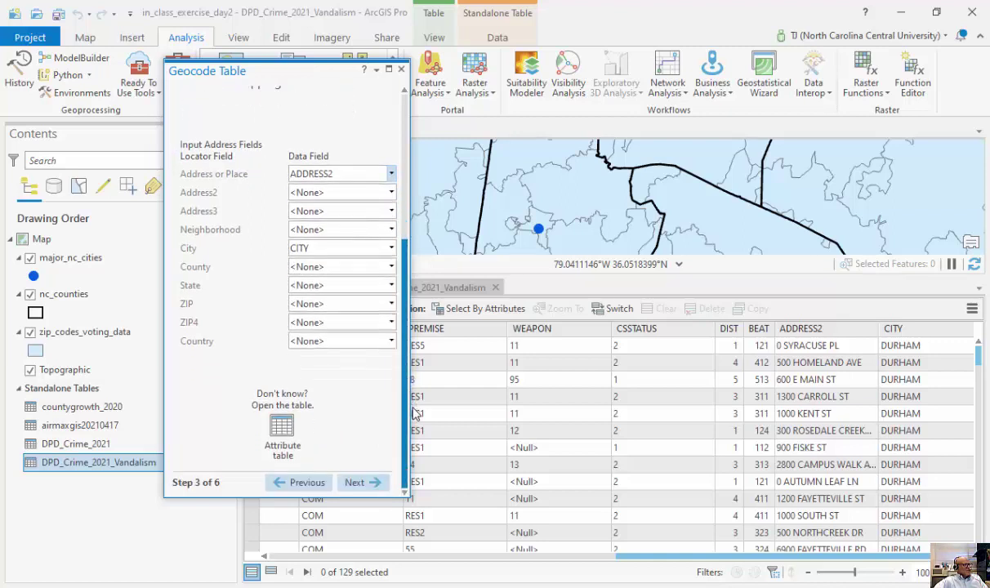
- Save the geocoding output as DPD_Crime_2021_Vandalism_Geocoded10 by appending 10 to the name
left_click(376, 483)
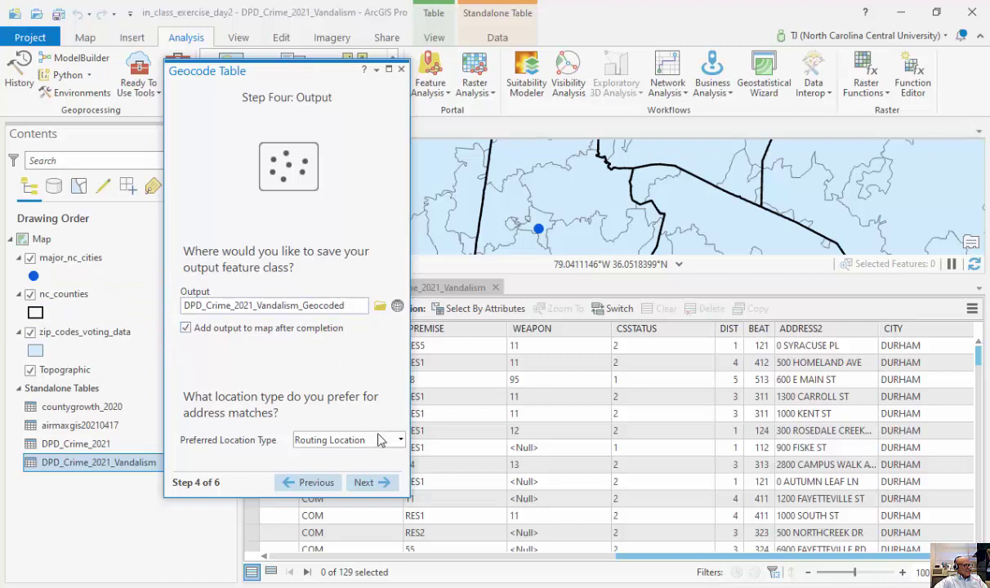
left_click(380, 305)
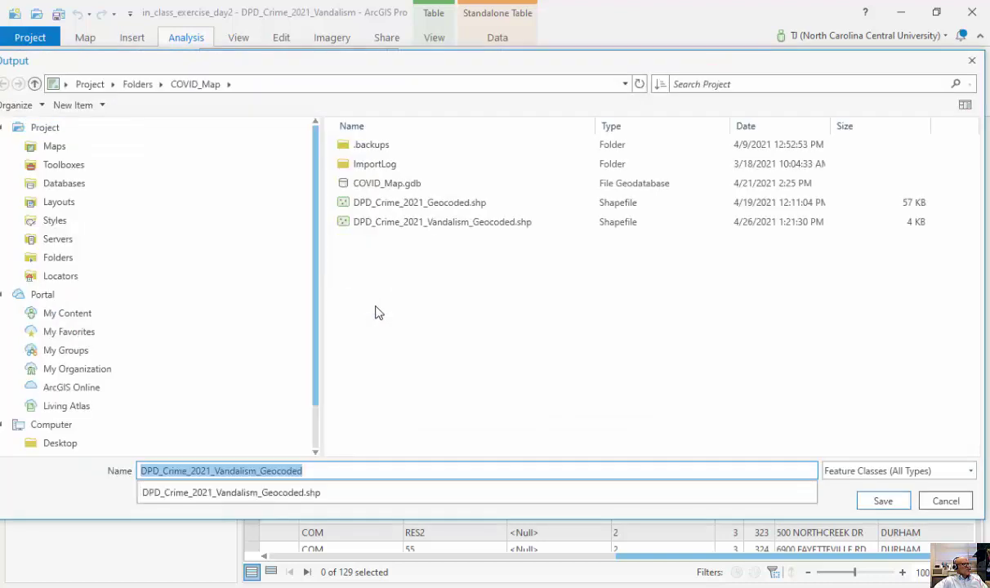
left_click(311, 469)
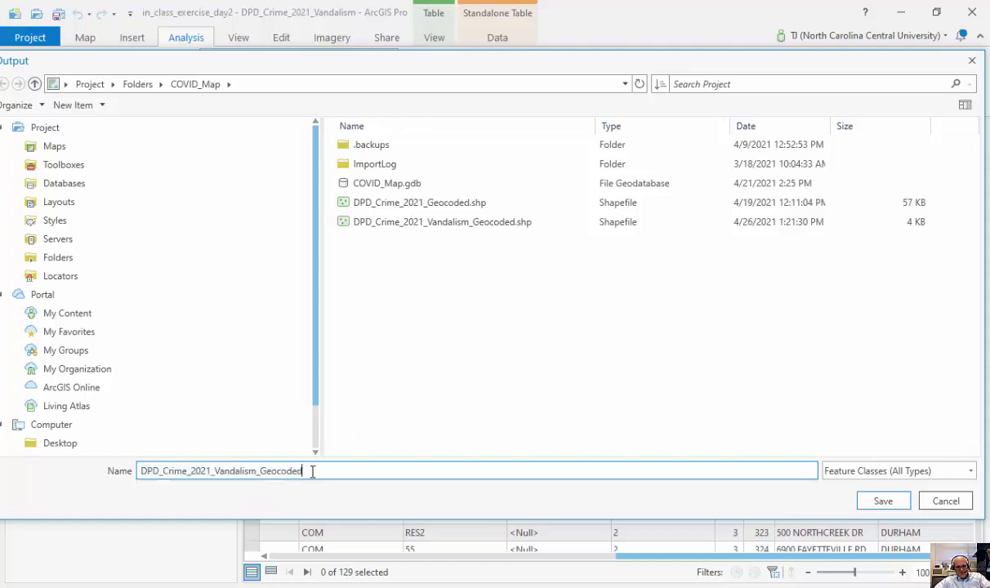
left_click(883, 500)
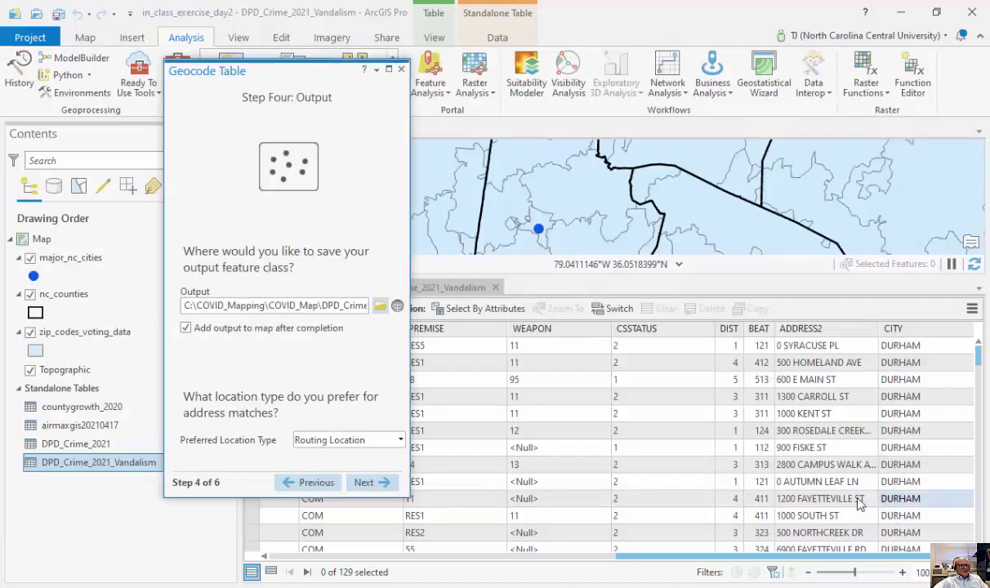
- Restrict geocoding to United States and the Address category, then finish the workflow
left_click(378, 483)
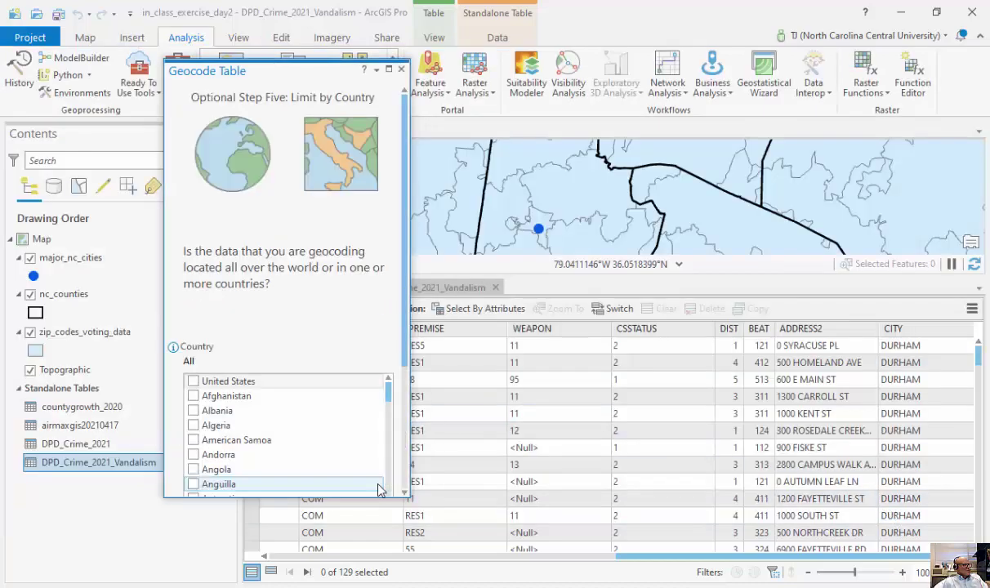
left_click(192, 381)
scroll(398, 351, "down", 1)
scroll(400, 408, "down", 3)
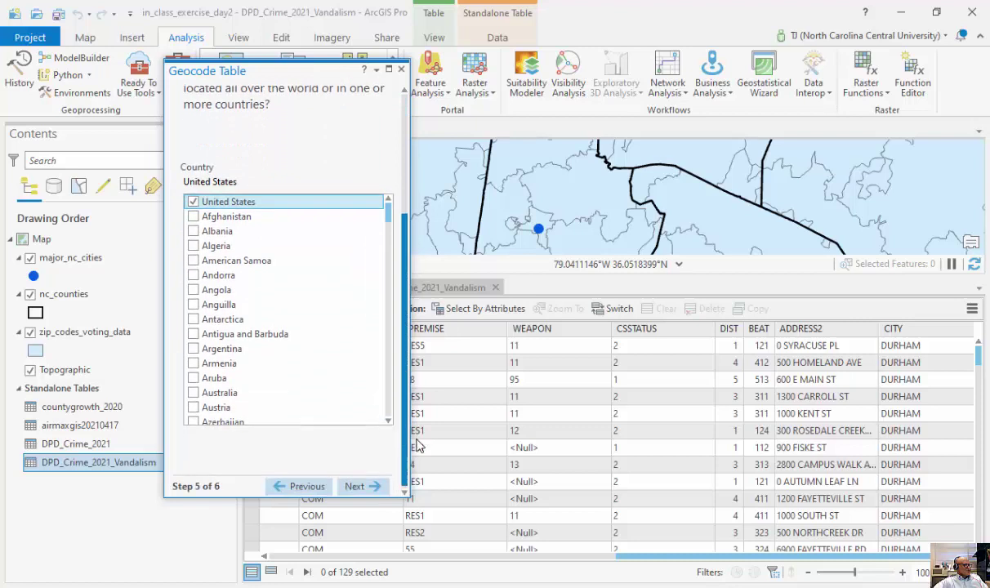
left_click(360, 483)
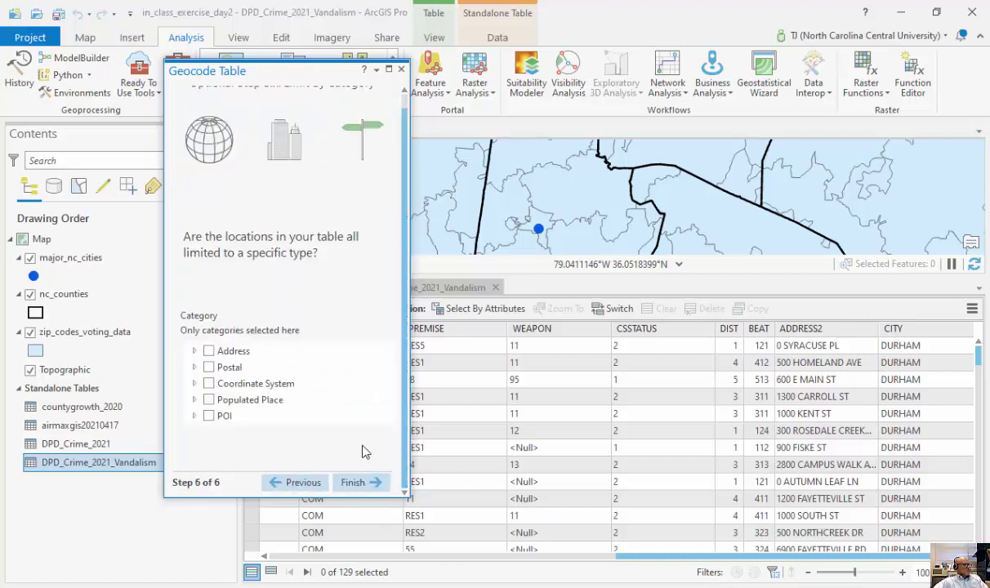
left_click(208, 350)
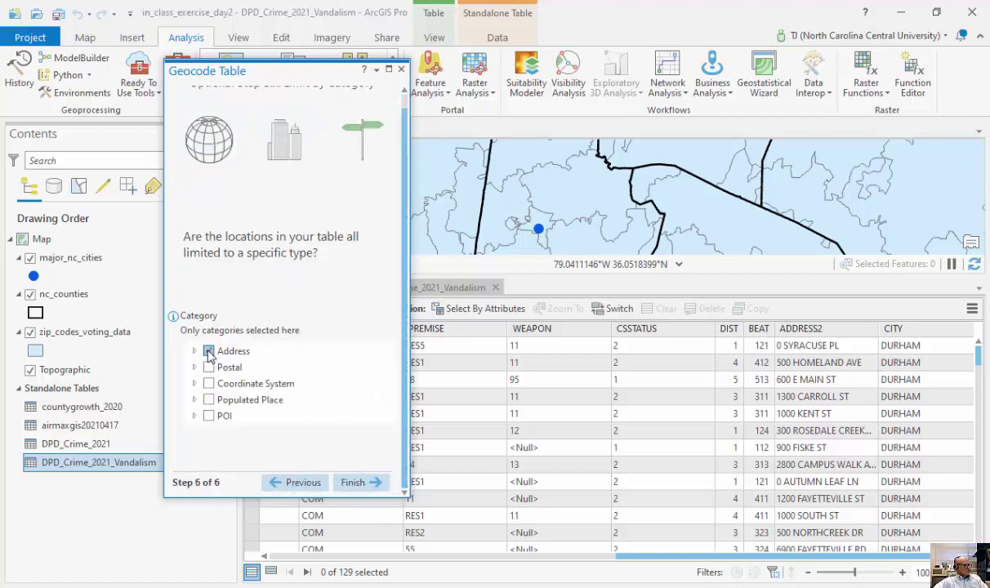
left_click(354, 483)
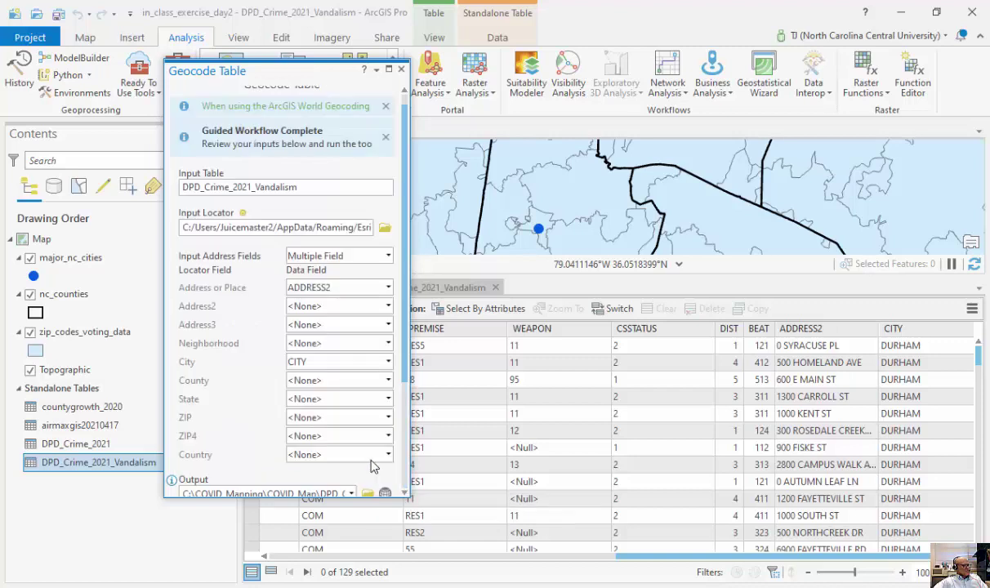
scroll(376, 466, "down", 5)
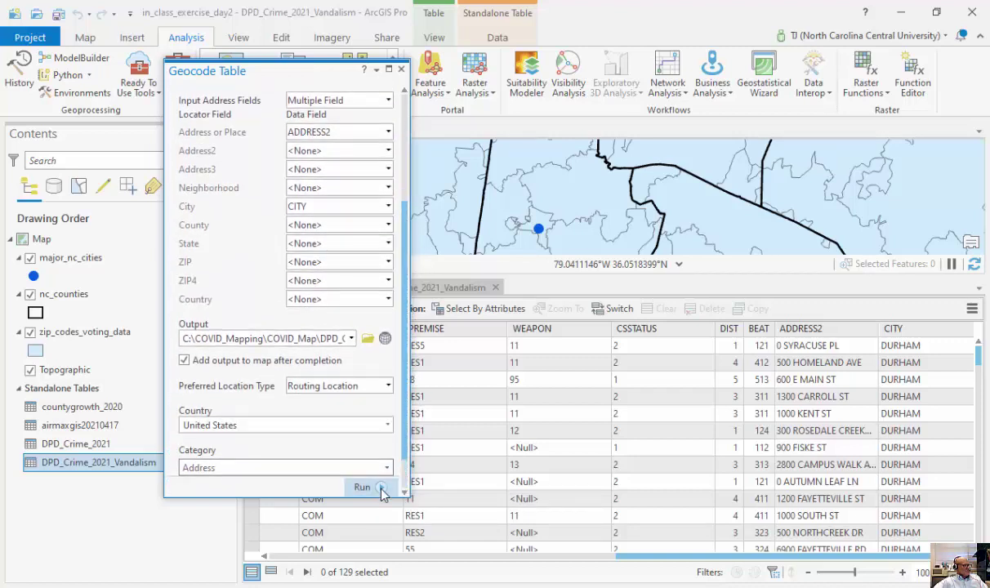
- Run Geocode Table, decline the rematch, and close the tool pane
left_click(364, 487)
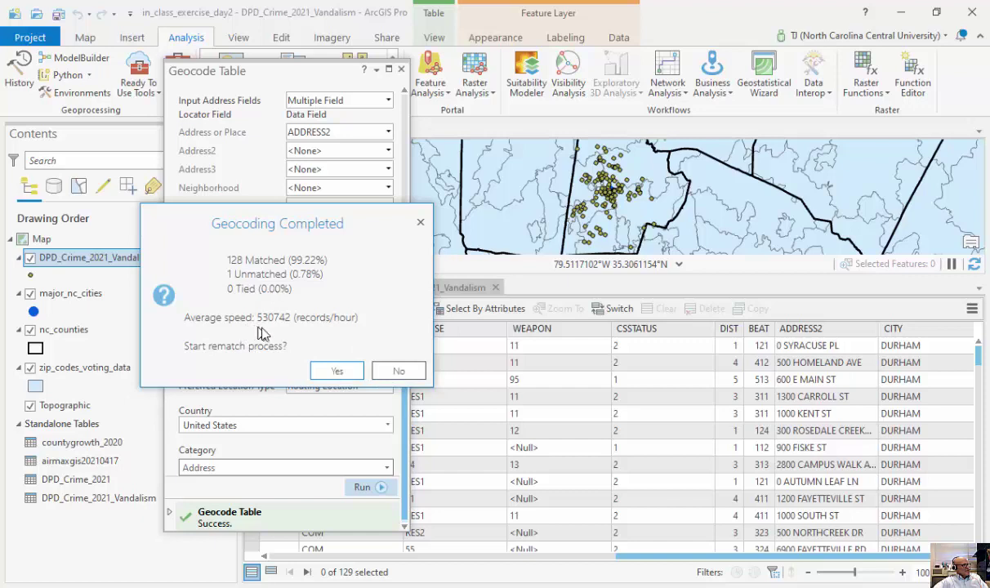
left_click(399, 371)
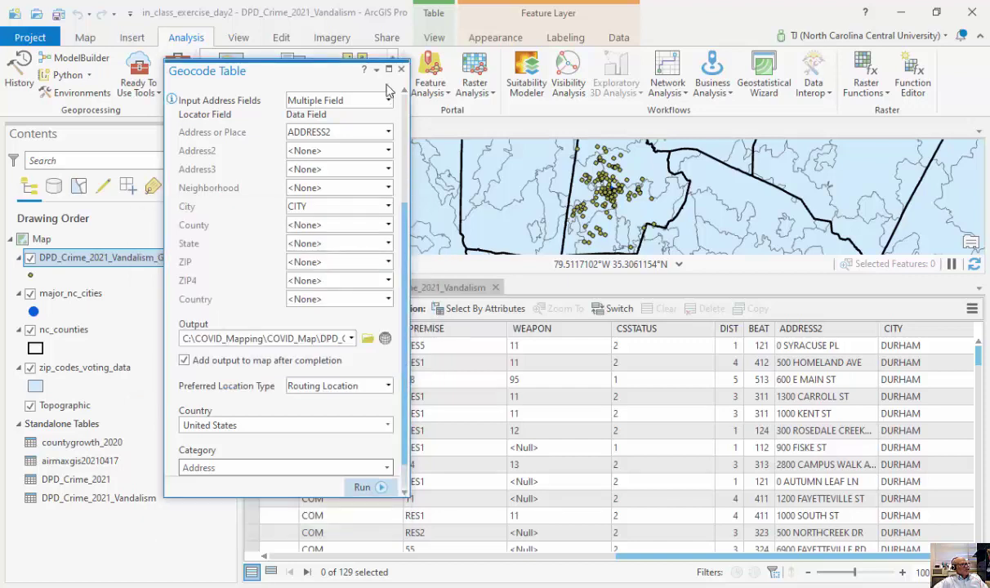
left_click(401, 70)
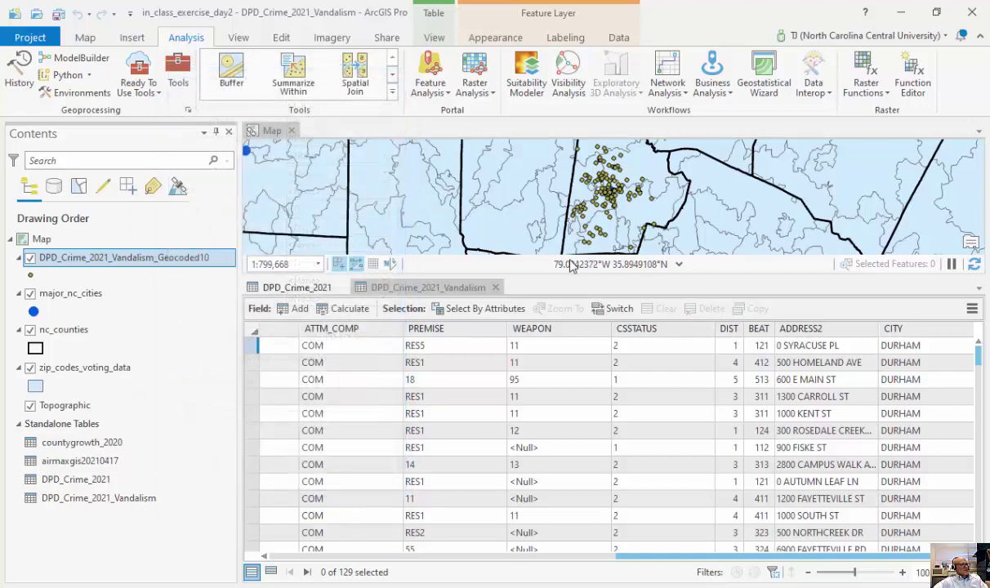
- Close the Vandalism and DPD_Crime_2021 tables and centre the map on the geocoded points
left_click(496, 287)
left_click(340, 287)
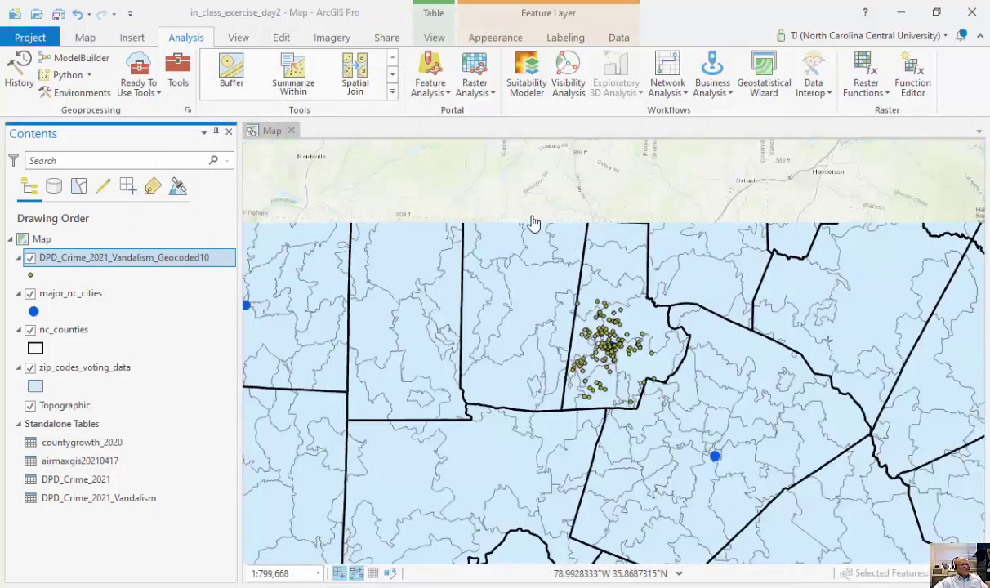
scroll(648, 315, "up", 5)
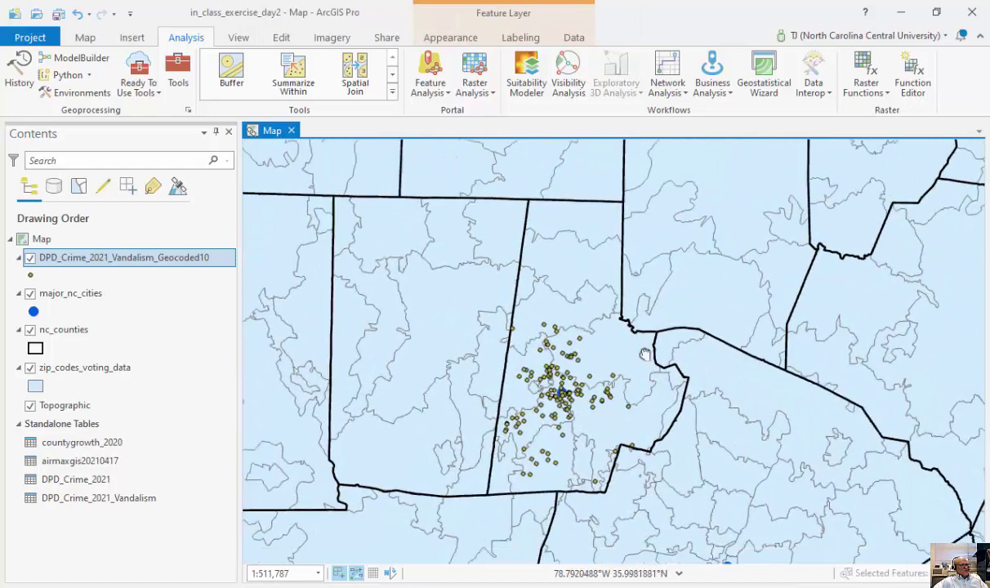
left_click_drag(645, 353, 659, 303)
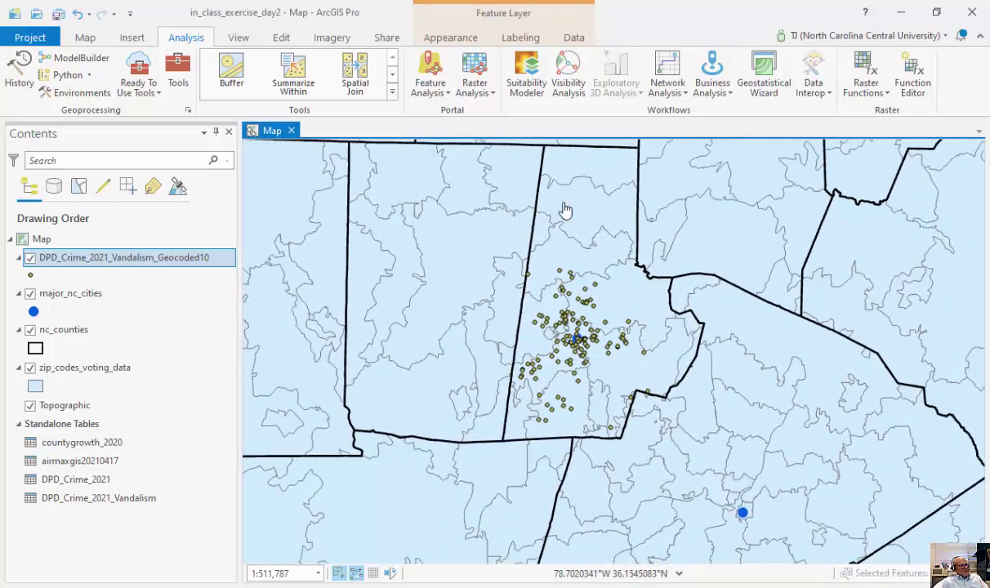
right_click(196, 265)
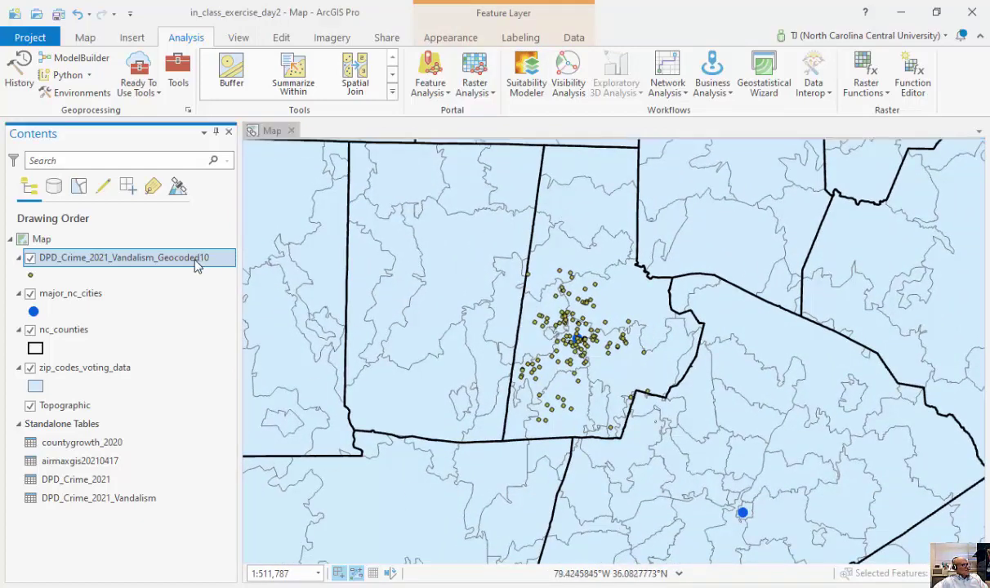
- Open the Geocoded10 attribute table, select FID 4–9 and scroll to the IN_Address columns
left_click(249, 160)
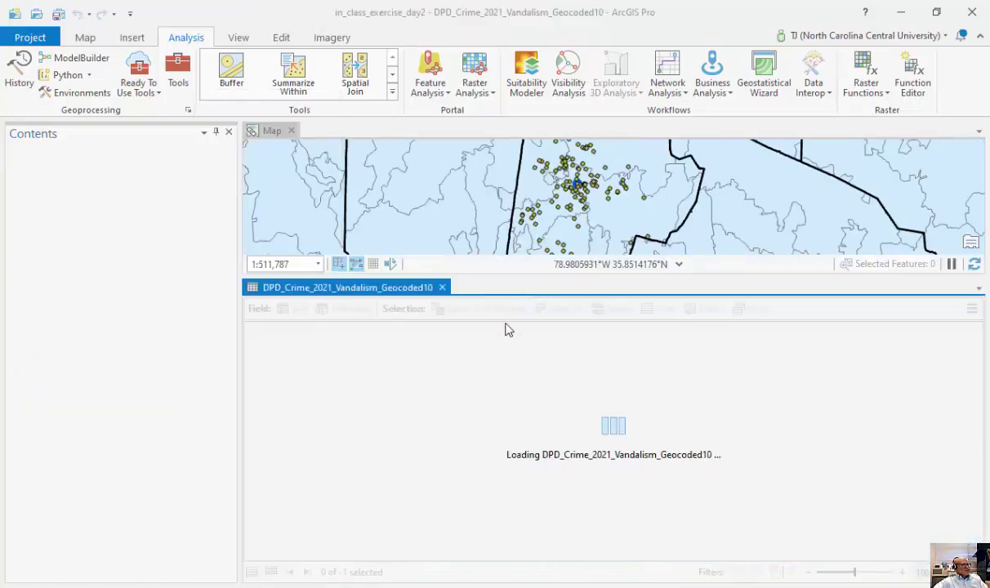
left_click_drag(254, 413, 253, 500)
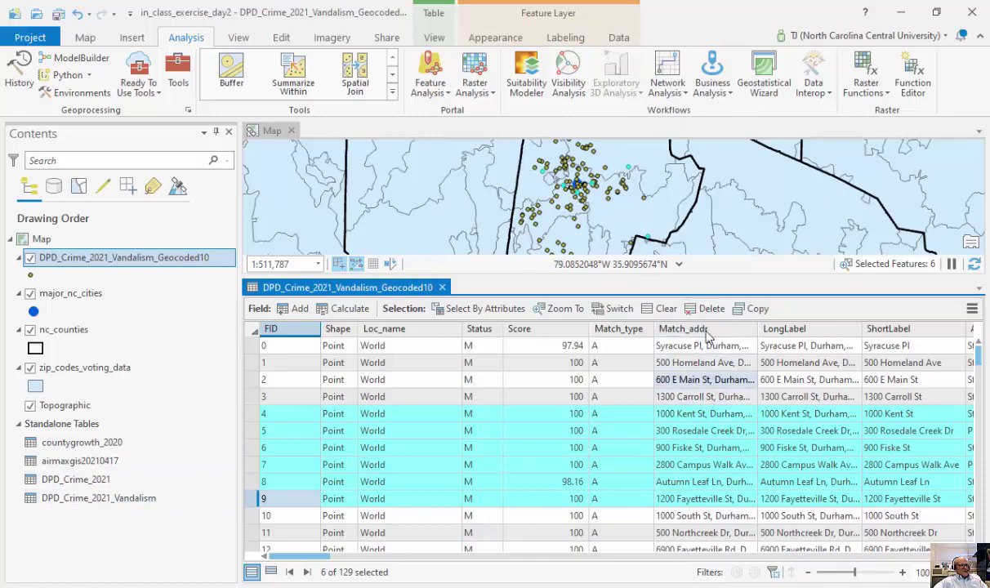
left_click_drag(301, 559, 769, 570)
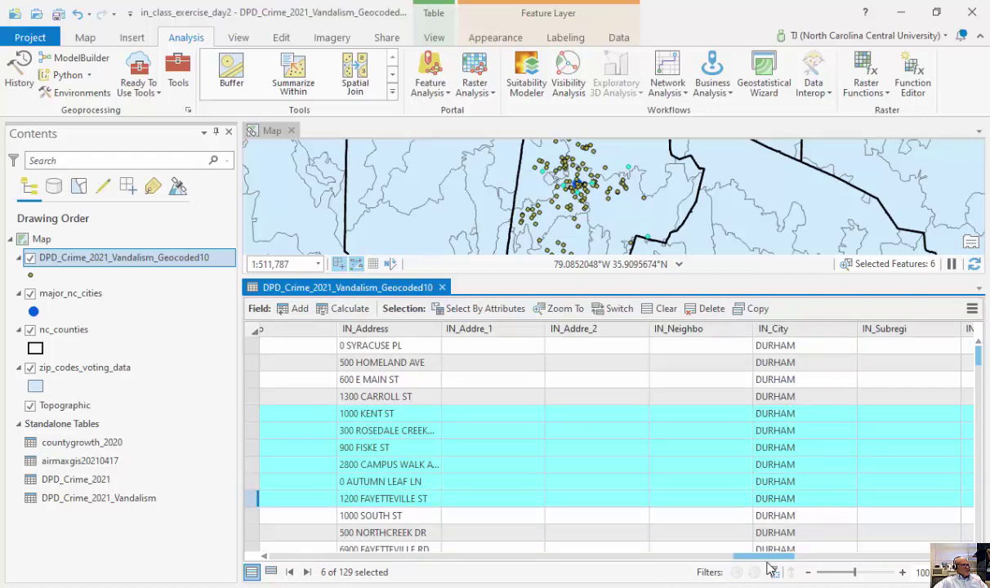